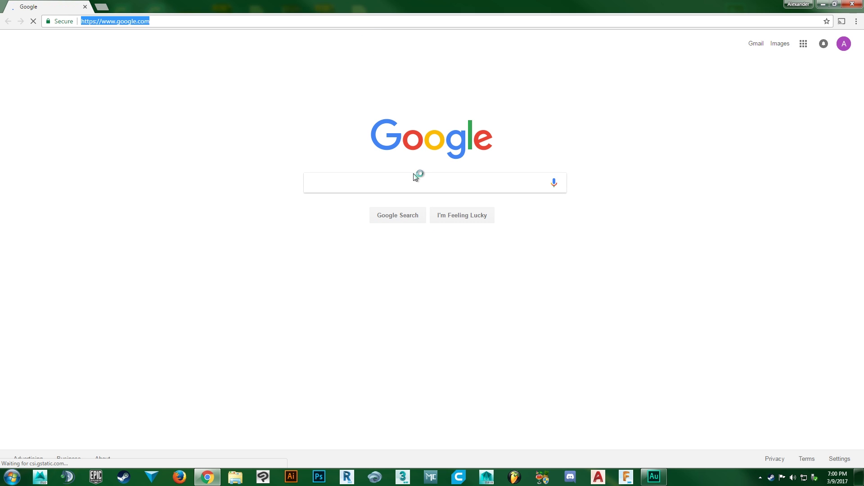
Step: Search Google for Minecraft Forge and open the official Minecraft Forge files site
left_click(415, 185)
type("mine")
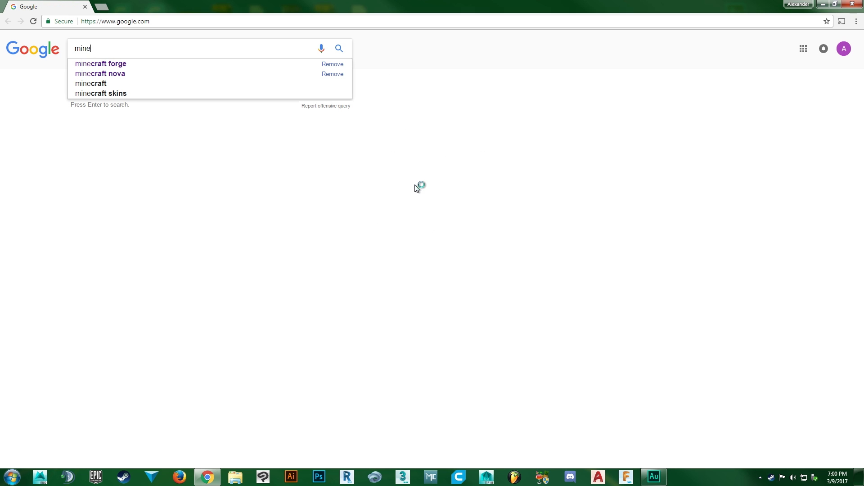
type("crafogree")
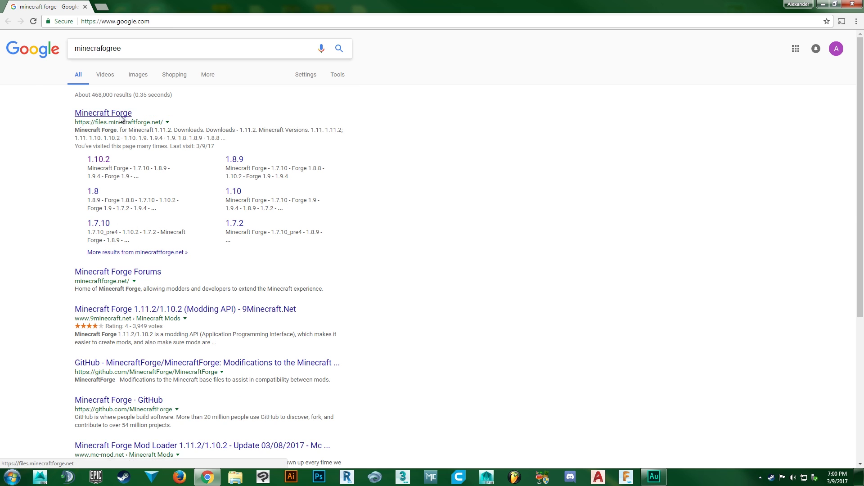
left_click(103, 114)
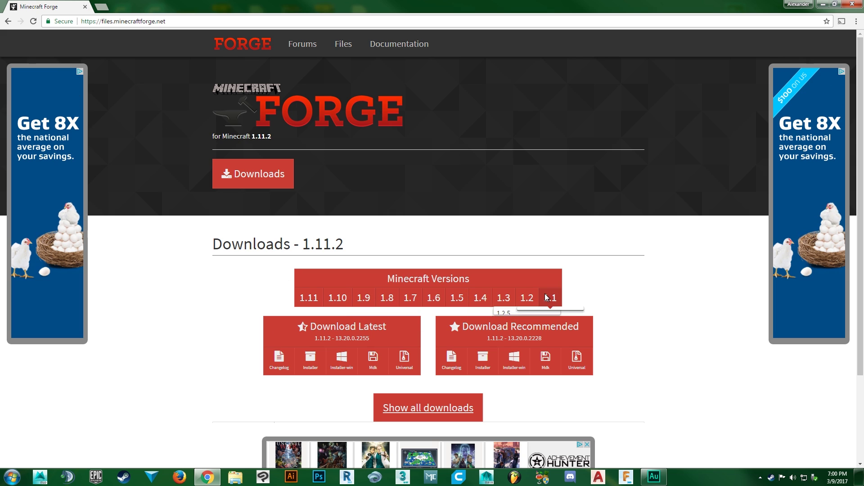
Step: Switch the Forge Downloads page to version 1.10.2 using the 1.10 version menu
mouse_move(418, 306)
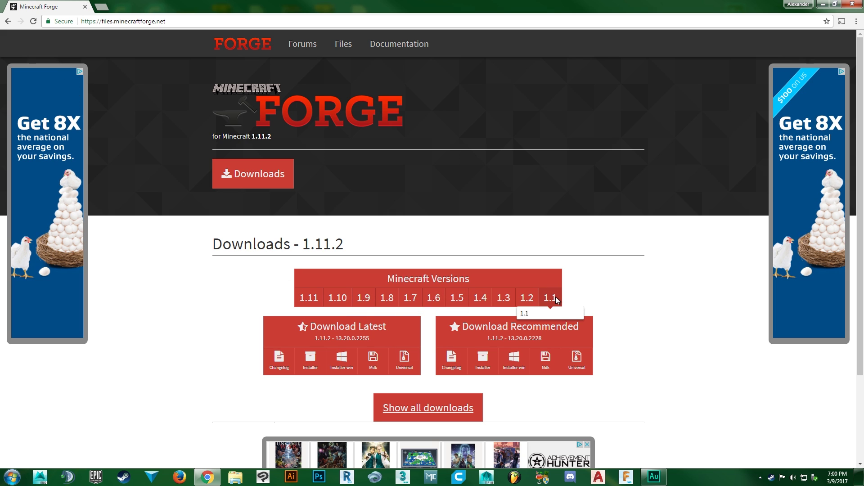
mouse_move(315, 305)
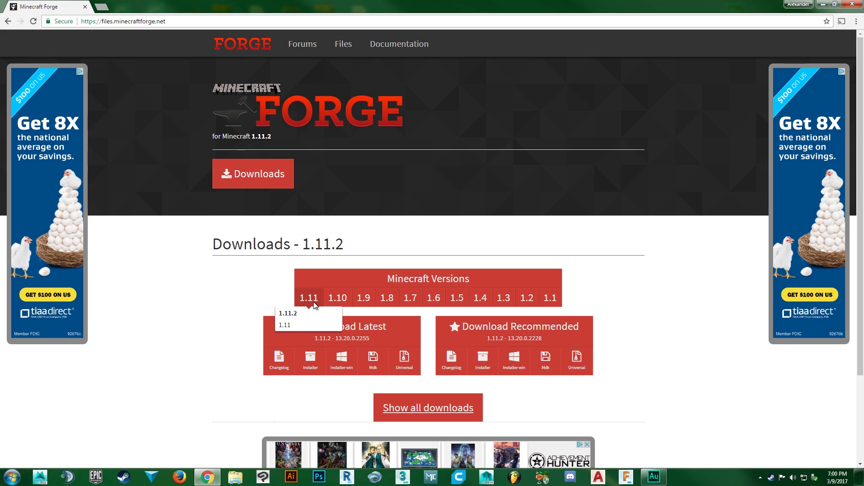
mouse_move(338, 298)
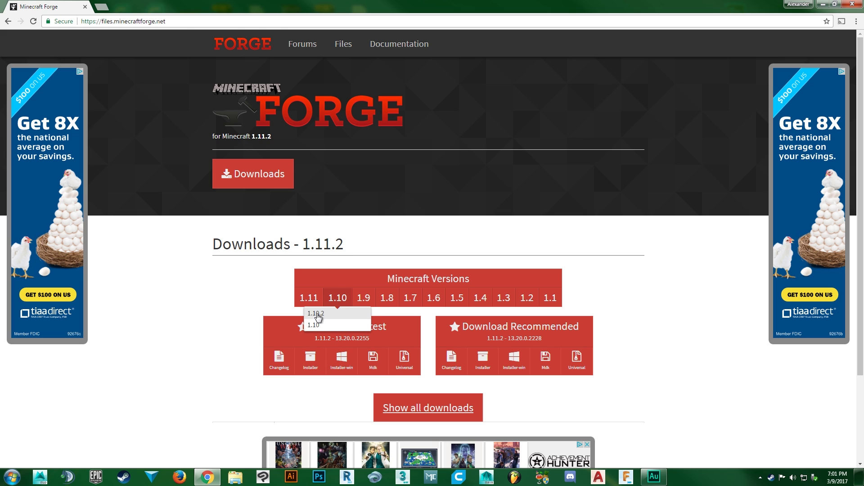
left_click(316, 314)
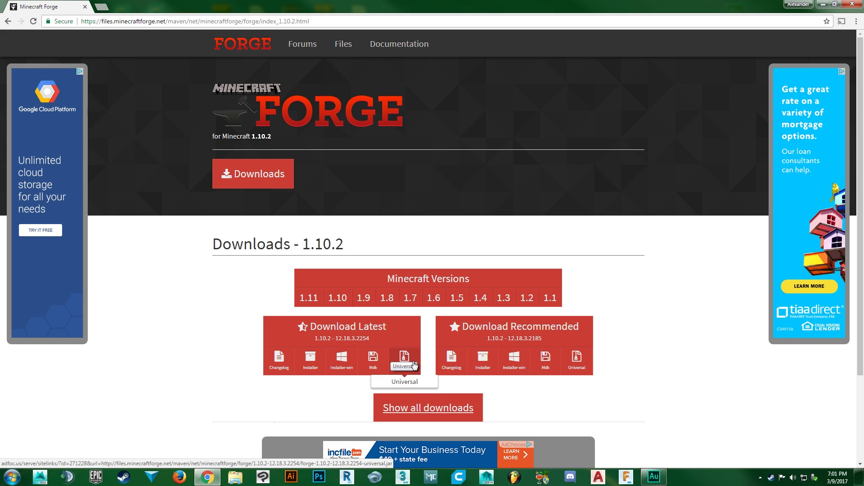
Step: Request the Windows installer for latest Forge build 12.18.3.2254, retrying once to reach the ad page
left_click(342, 369)
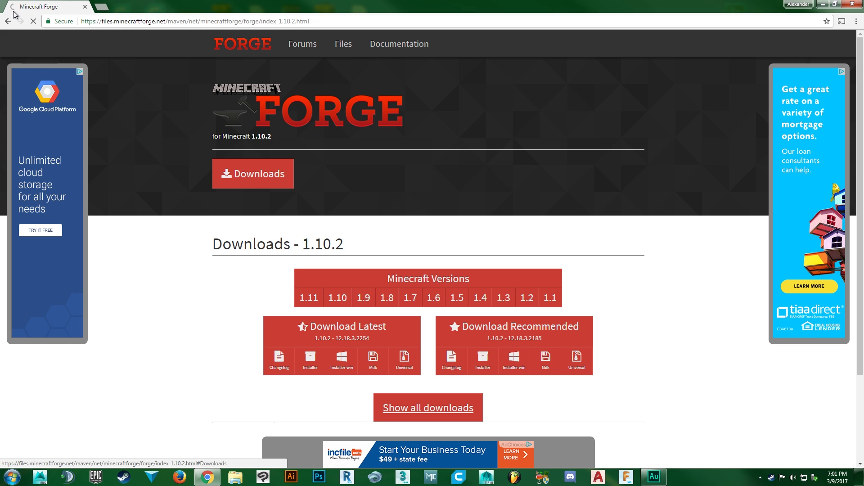
left_click(346, 368)
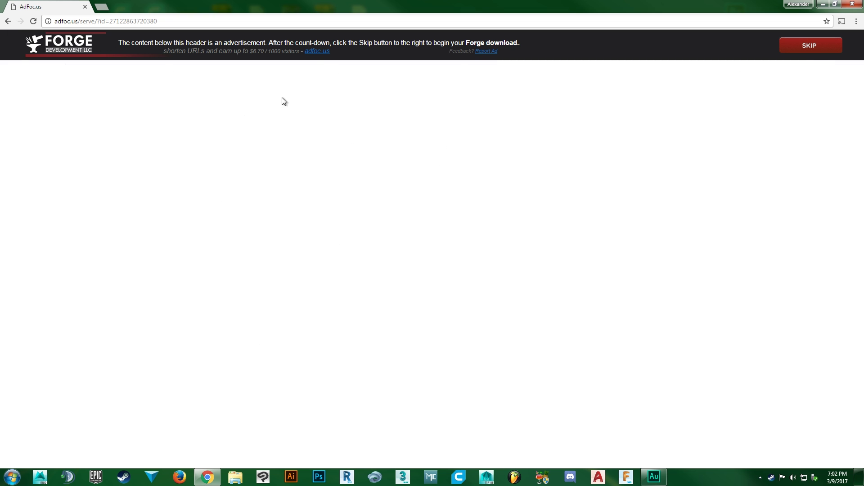
Step: Skip the AdFoc.us ad and run the downloaded Forge 1.10.2-12.18.3.2254 installer
left_click(809, 48)
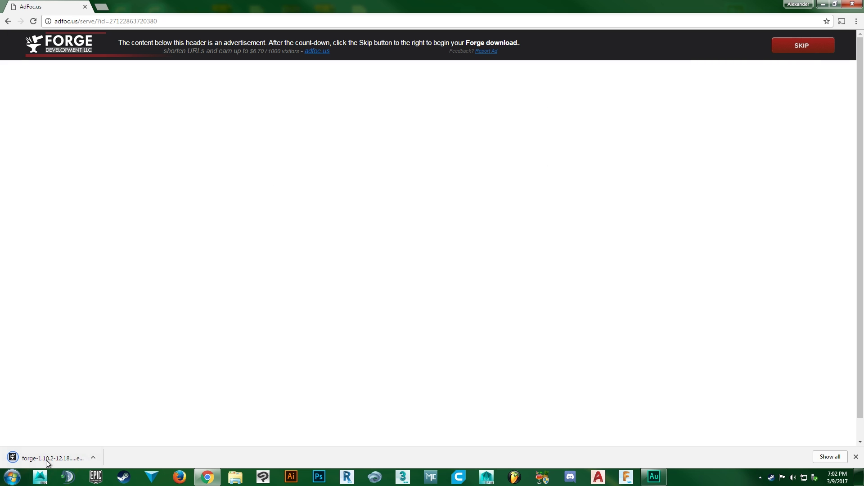
left_click(41, 462)
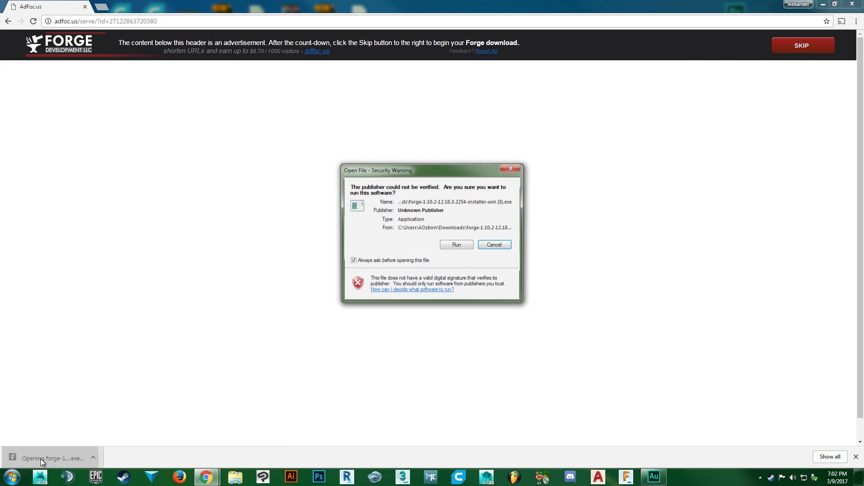
left_click(453, 249)
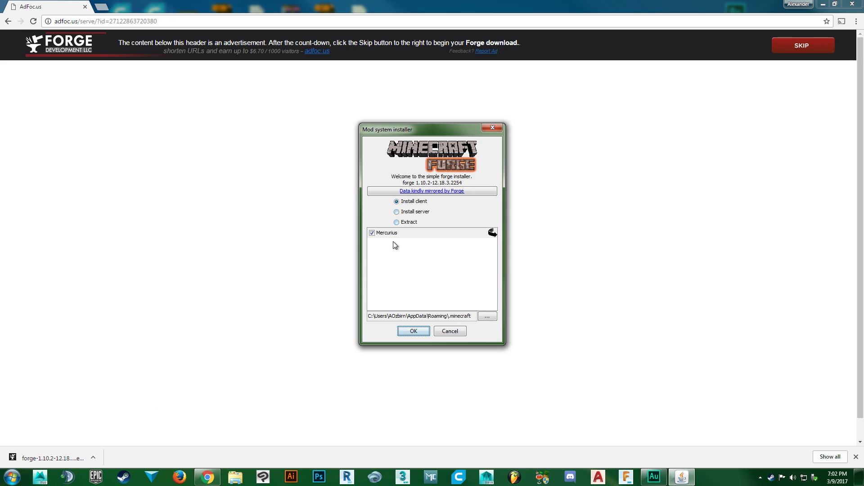
Step: Install the Forge 1.10.2 client with Mercurius unchecked, confirm completion, and minimise Chrome
mouse_move(432, 130)
left_mouse_down()
mouse_move(378, 122)
mouse_move(398, 128)
left_mouse_up()
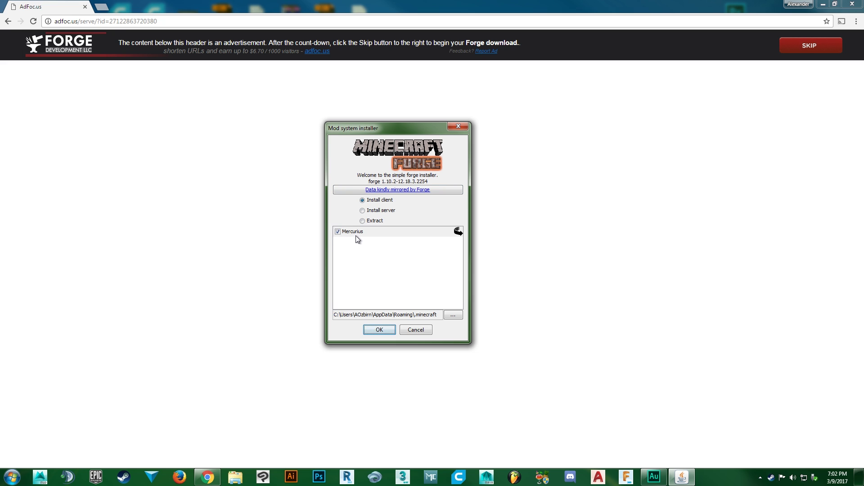
left_click(338, 232)
left_click(382, 328)
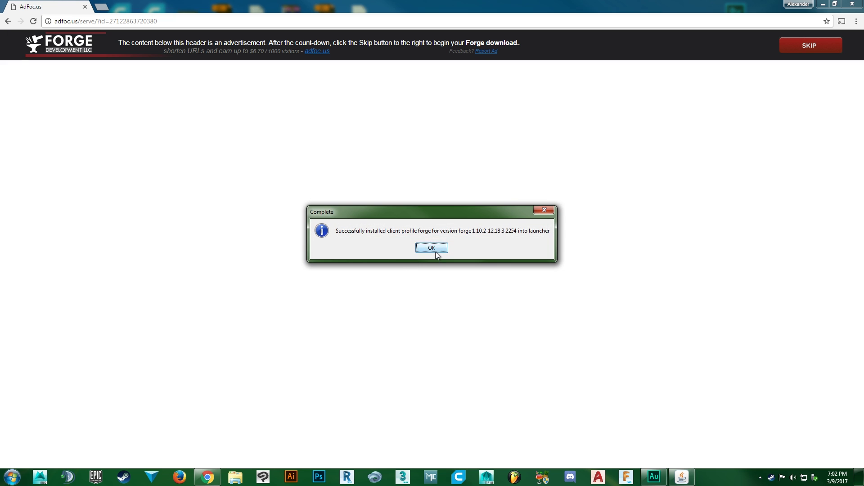
left_click(435, 250)
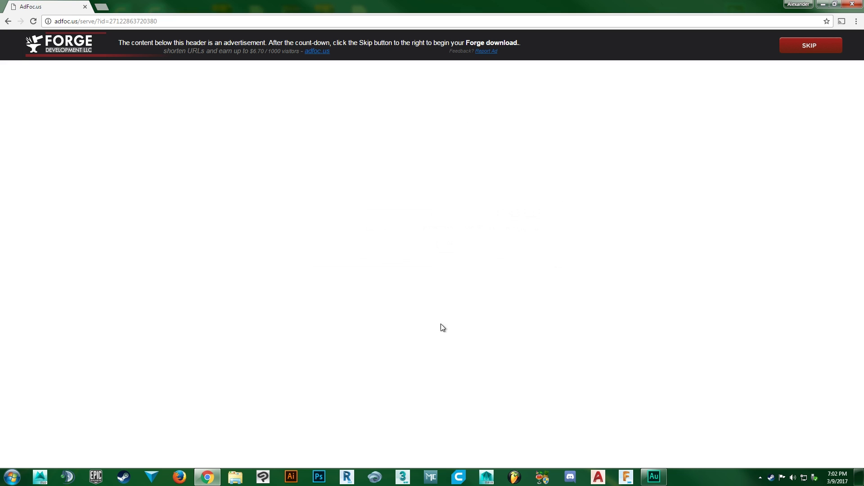
left_click(823, 5)
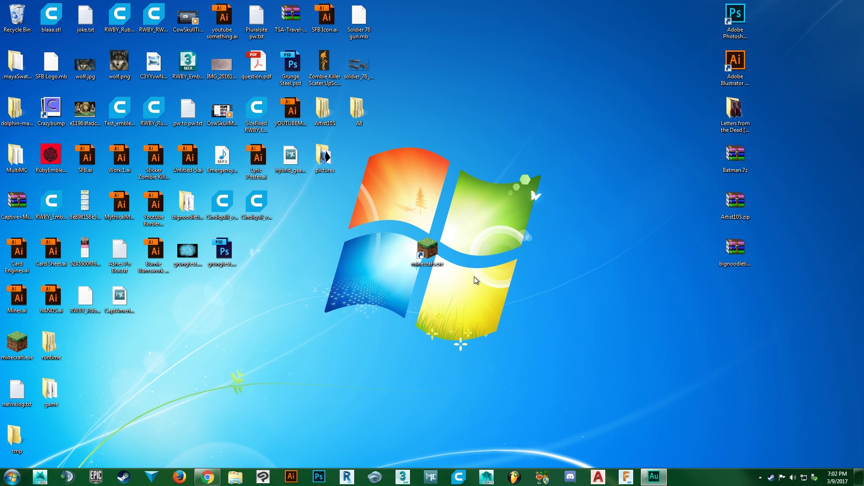
Step: Start the Minecraft Launcher and reposition and enlarge its window
double_click(2, 353)
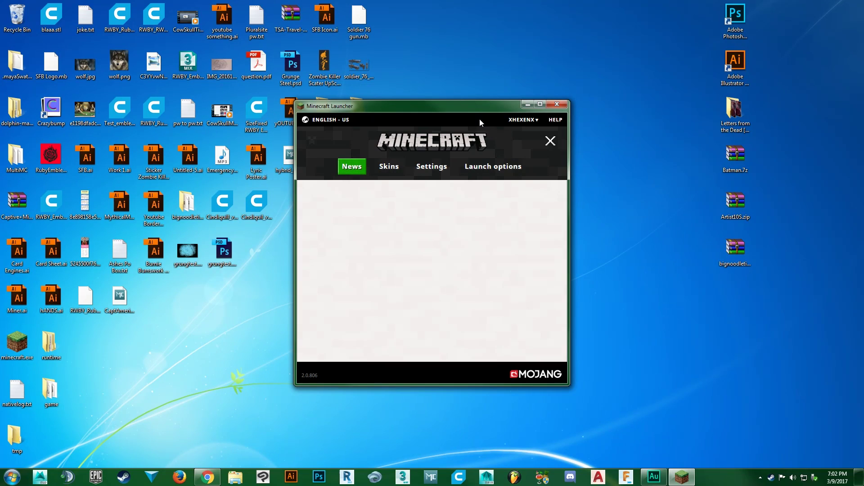
left_click_drag(474, 108, 454, 41)
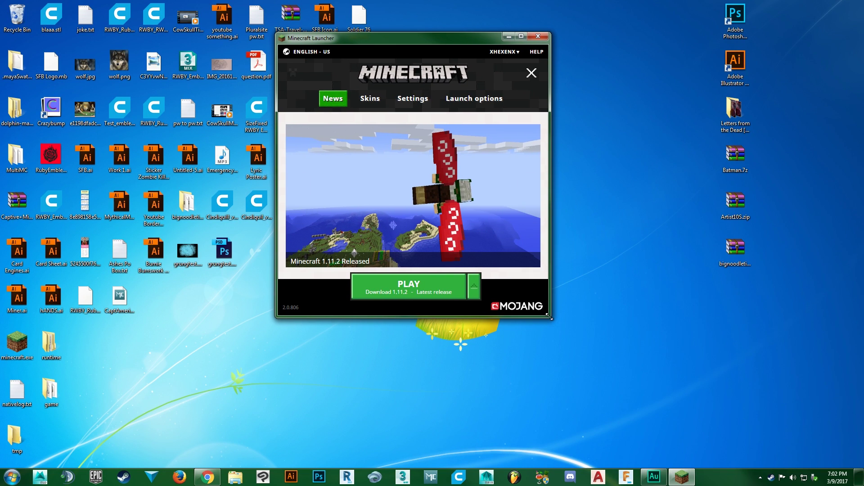
left_click_drag(549, 316, 685, 411)
left_click_drag(519, 37, 401, 19)
Step: Play the forge 1.10.2 profile, reaching the title screen with Forge 12.18.3.2254
left_click(419, 360)
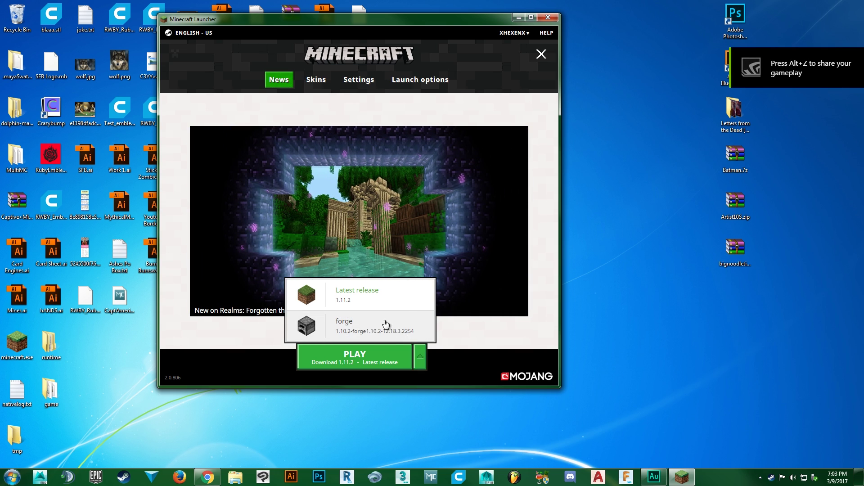
left_click(407, 331)
left_click(358, 358)
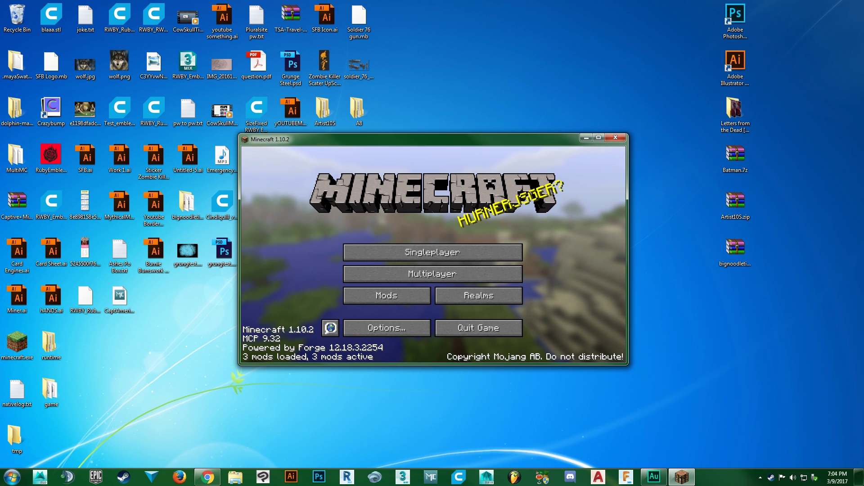
left_click_drag(440, 144, 422, 53)
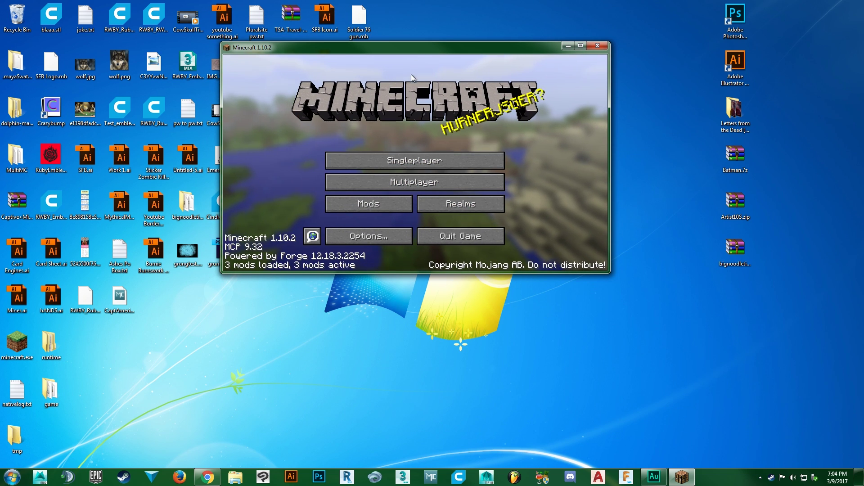
Step: Make the game full-screen and change GUI Scale to Normal in Video Settings
key("F11")
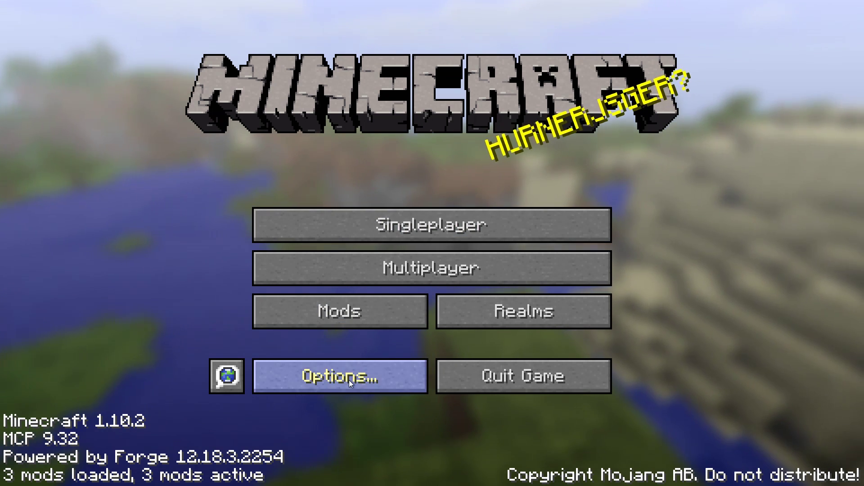
left_click(350, 380)
left_click(293, 222)
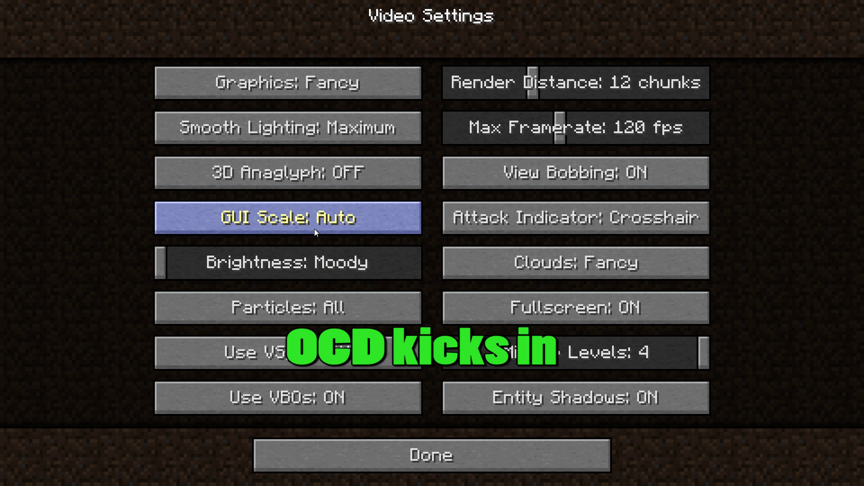
left_click(314, 226)
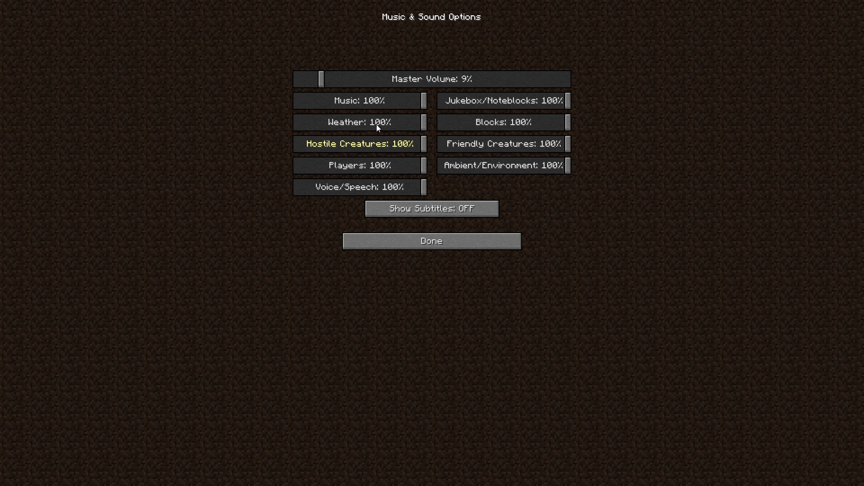
Step: Turn Music to OFF, return to the main menu, and open the Mod List
left_click_drag(374, 101, 119, 125)
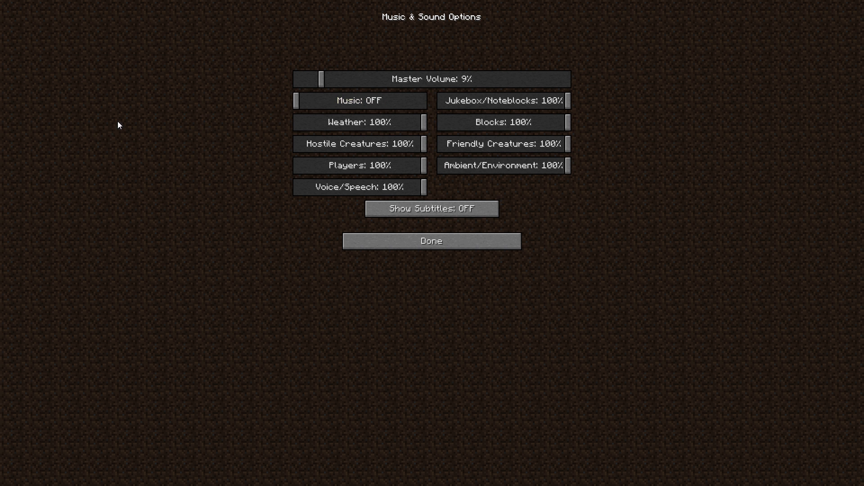
left_click(414, 242)
left_click(416, 242)
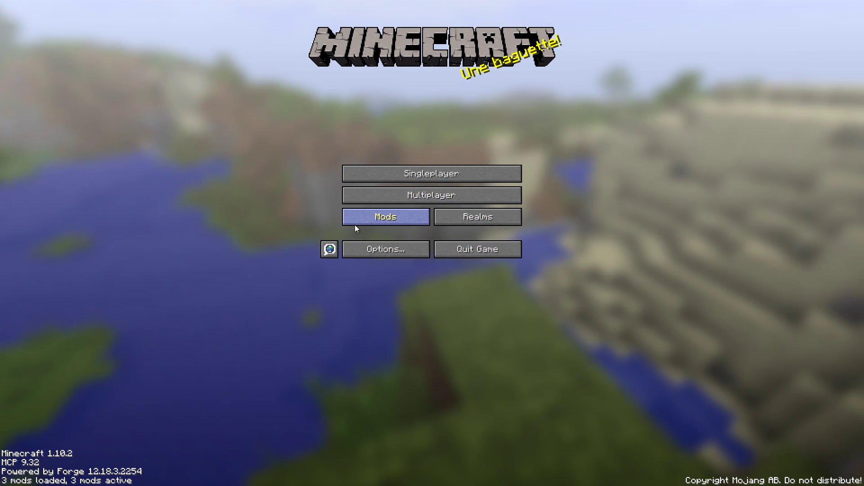
left_click(386, 221)
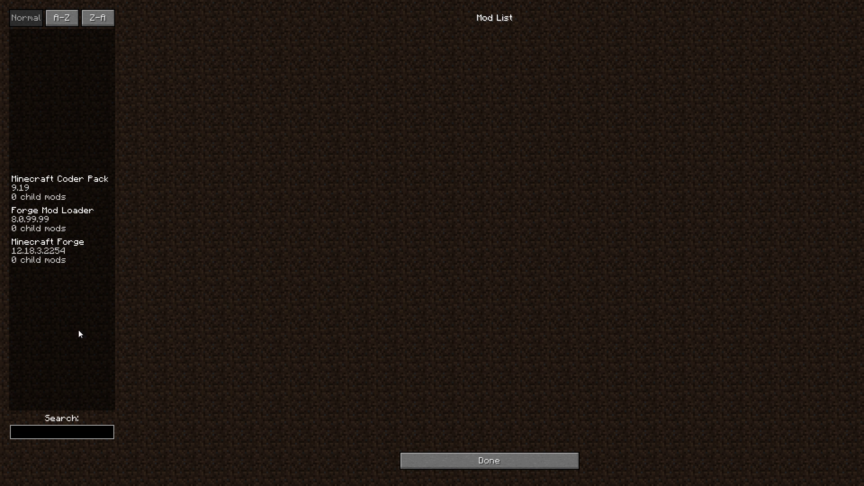
key("Escape")
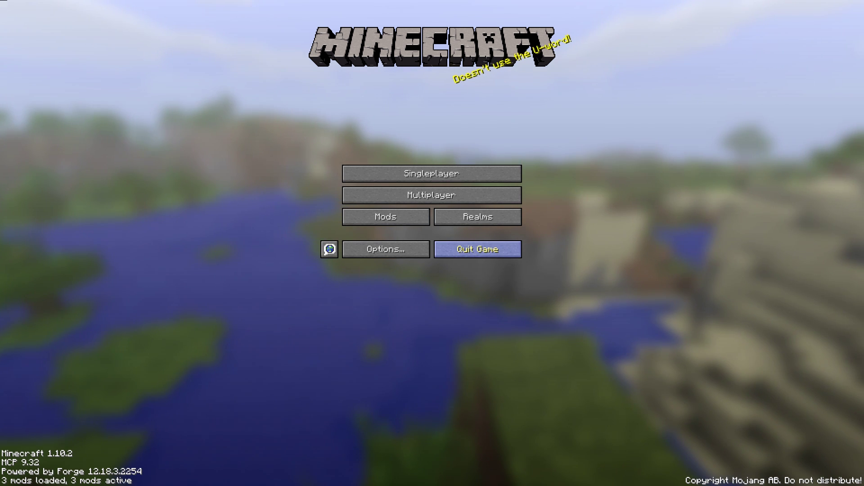
left_click(476, 250)
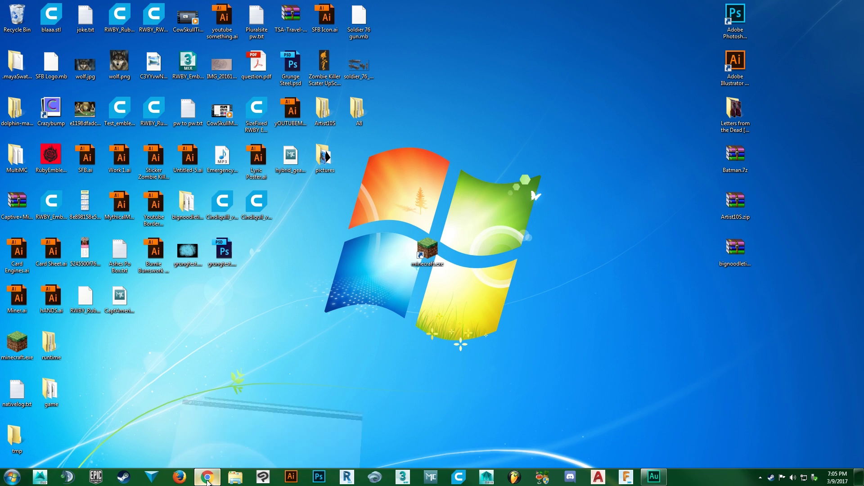
Step: In a new Chrome tab, search 'curse', then refine it to 'curse minecraft mods'
left_click(195, 483)
left_click(102, 6)
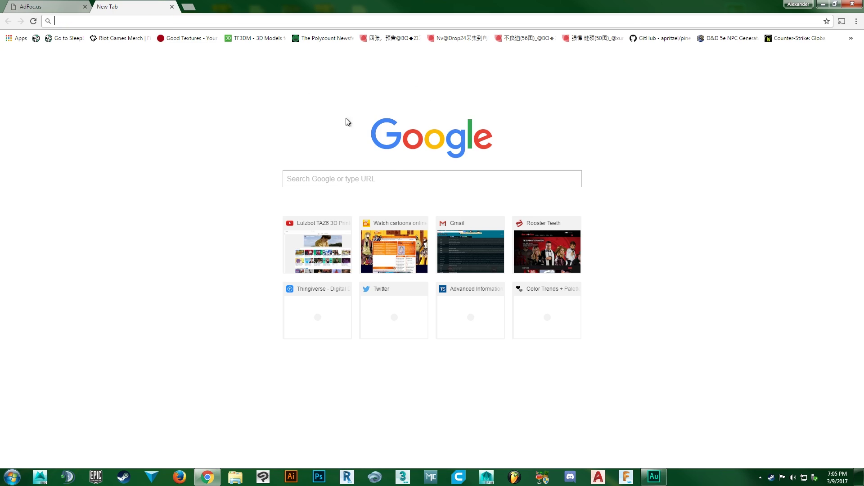
left_click(392, 177)
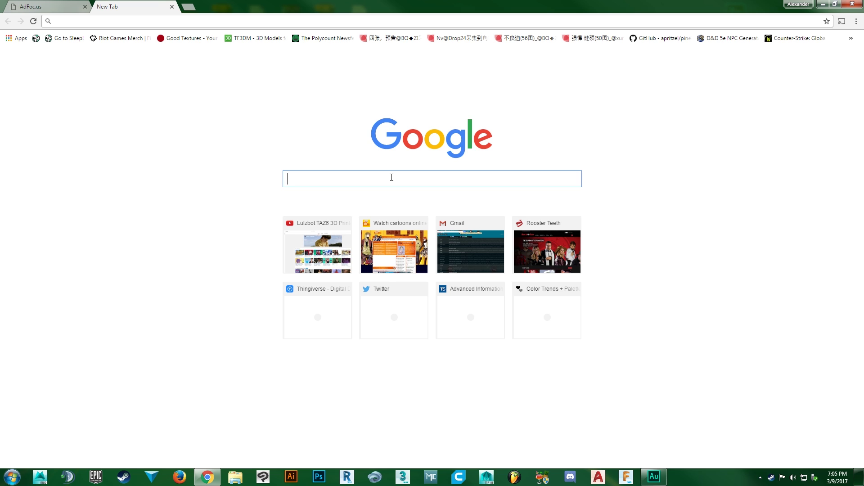
type("curse")
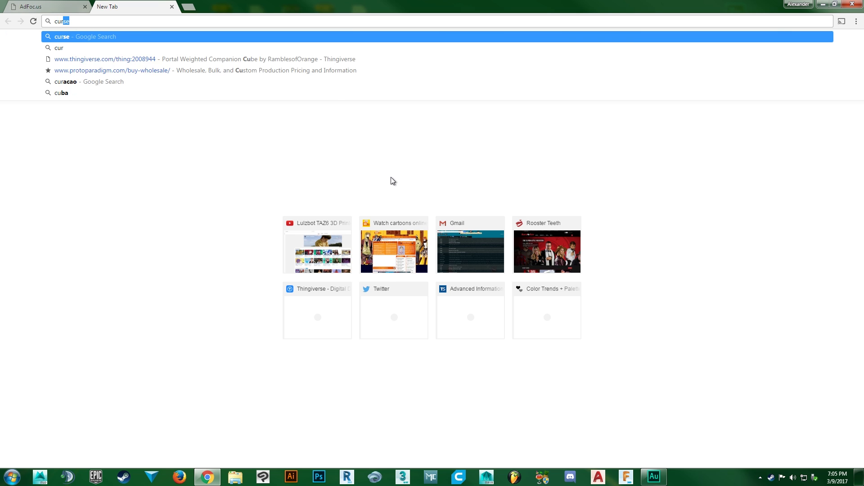
key("Return")
left_click(232, 50)
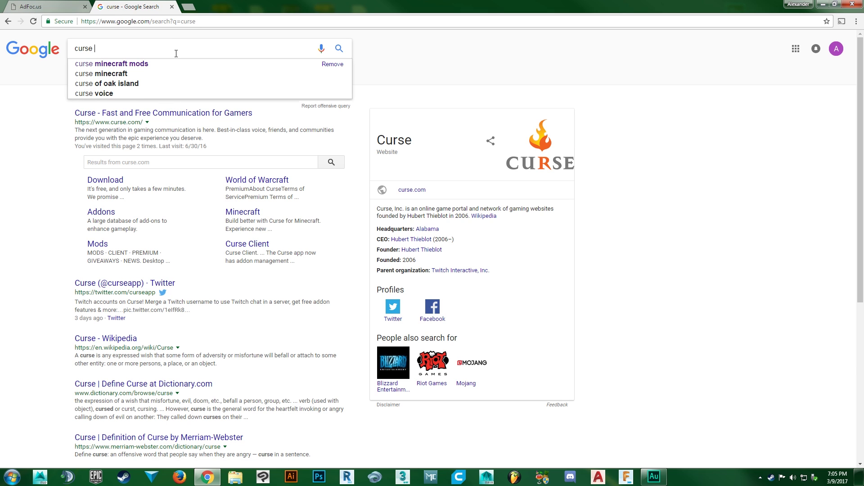
type("minecraft")
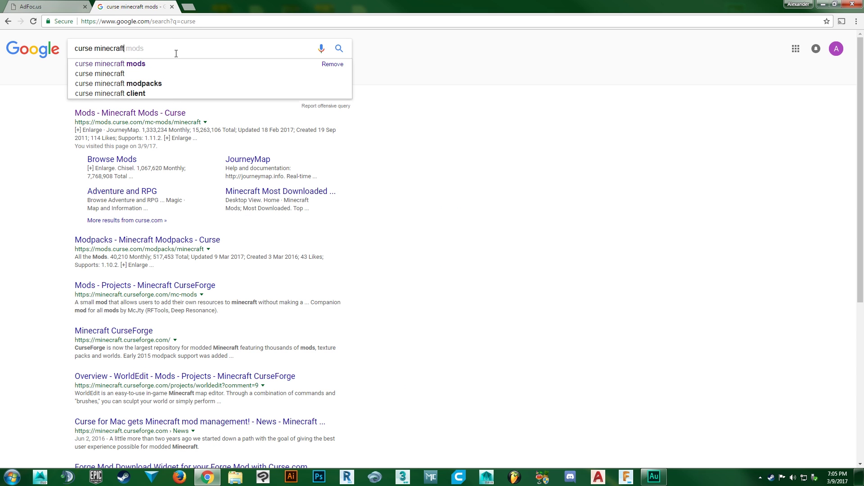
type(" mods")
key("Return")
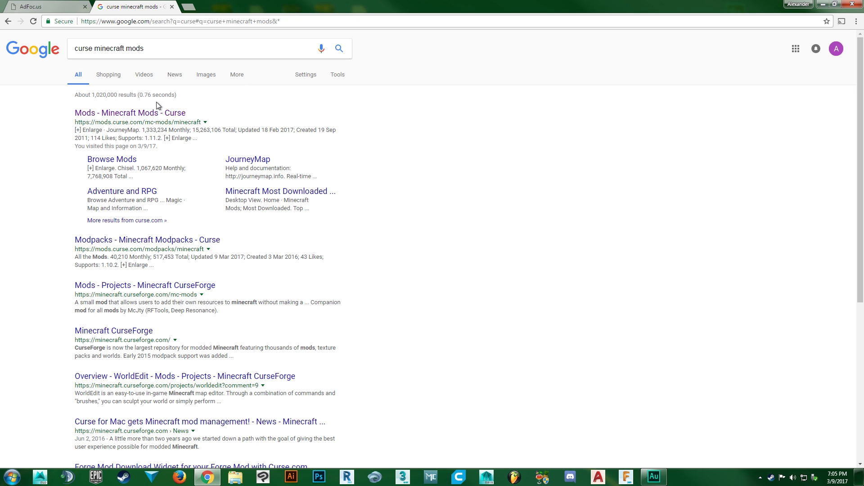
Step: Open Curse's Minecraft Mods page and filter it to game version 1.10.2
left_click(153, 114)
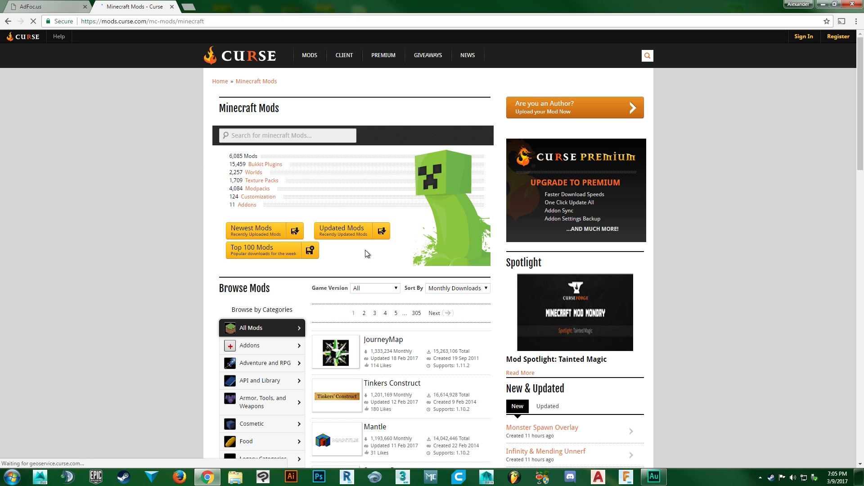
scroll(367, 249, "down", 9)
scroll(367, 248, "down", 6)
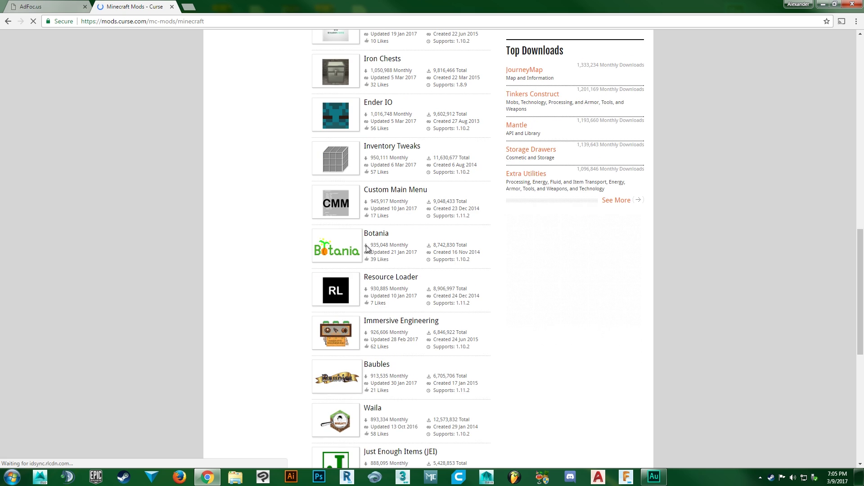
scroll(366, 248, "up", 15)
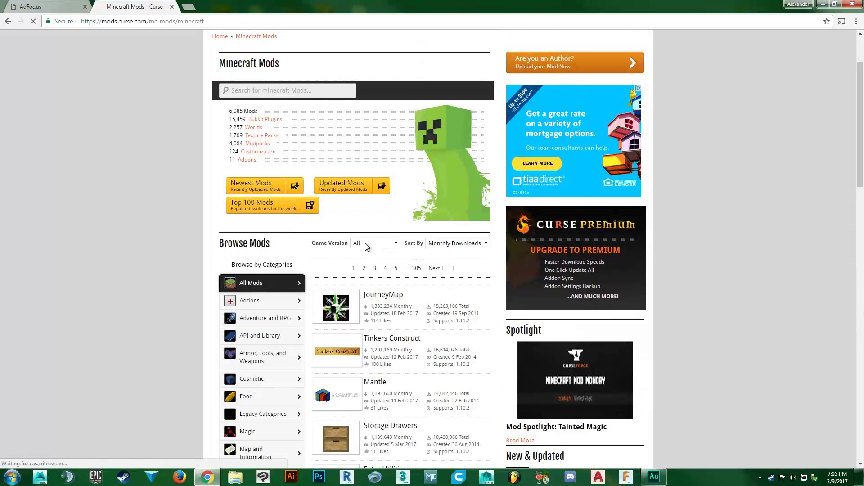
left_click(398, 245)
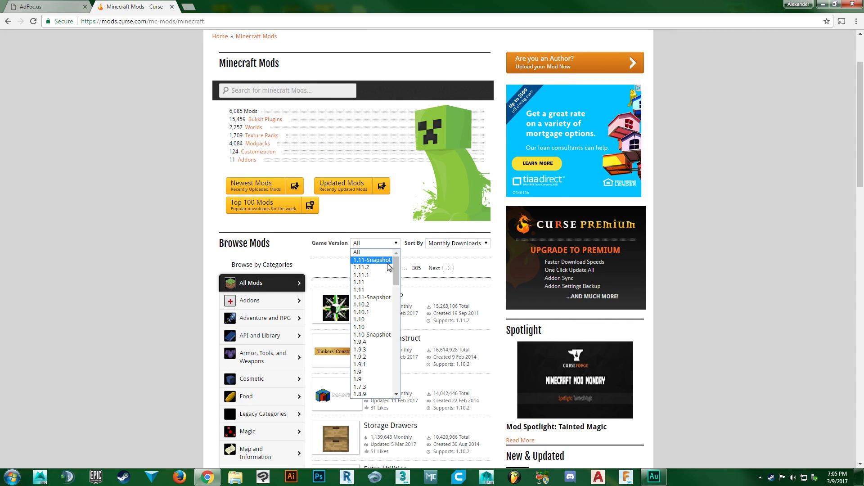
left_click(390, 305)
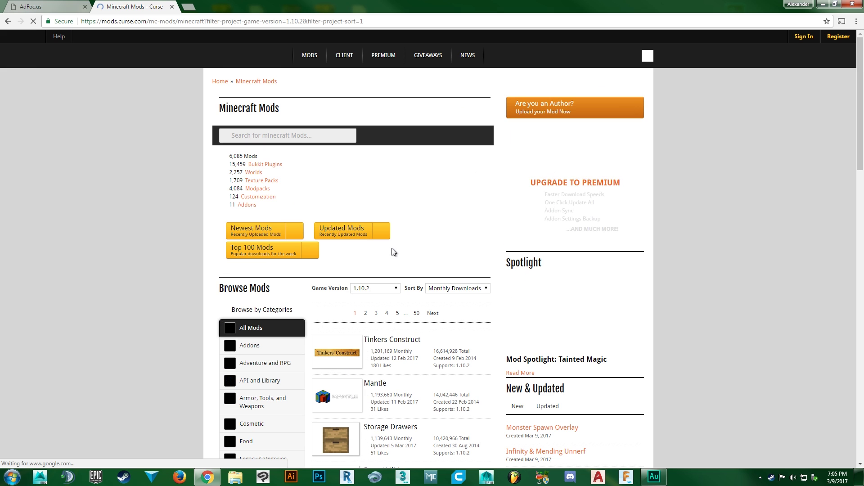
Step: Scroll down the filtered mod list and open the Waila mod page
scroll(403, 323, "down", 3)
scroll(403, 323, "down", 4)
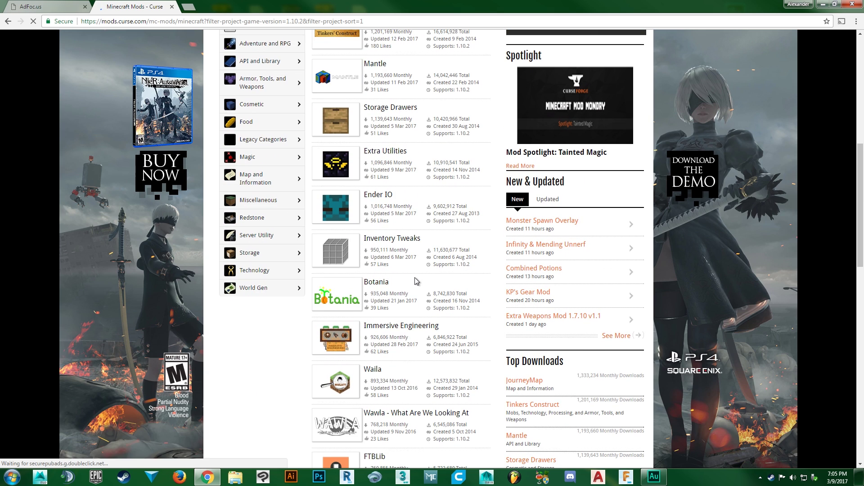
scroll(418, 279, "down", 1)
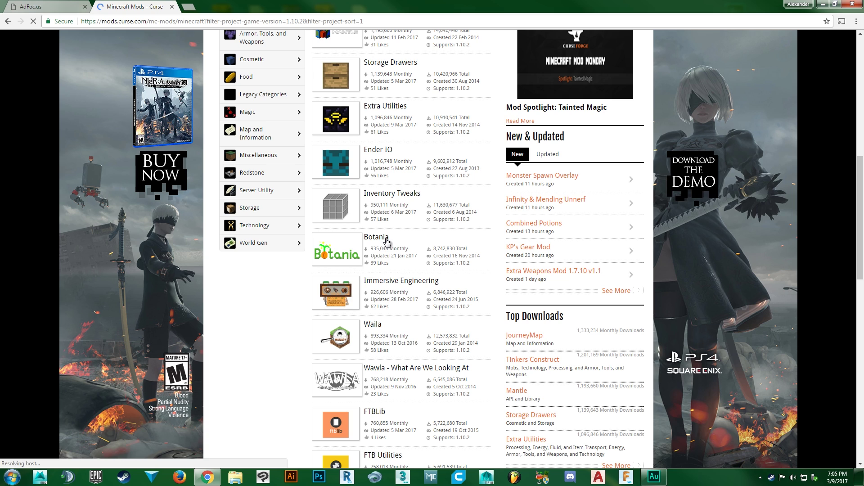
scroll(386, 245, "down", 3)
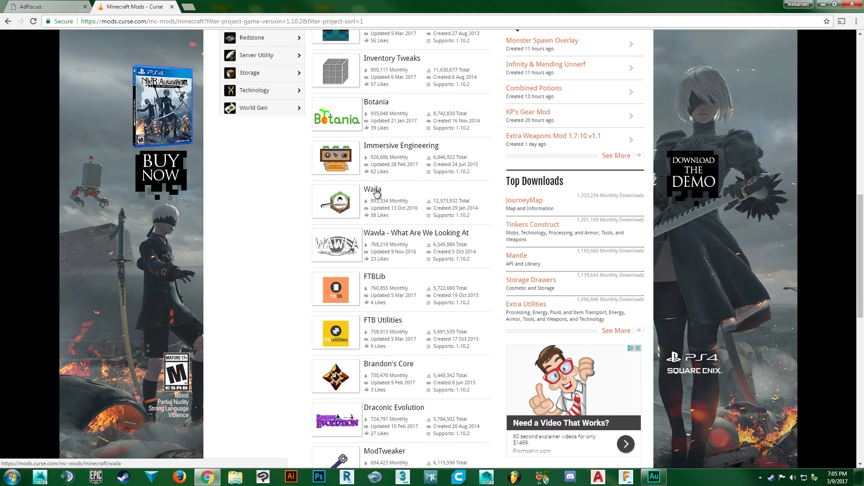
left_click(377, 191)
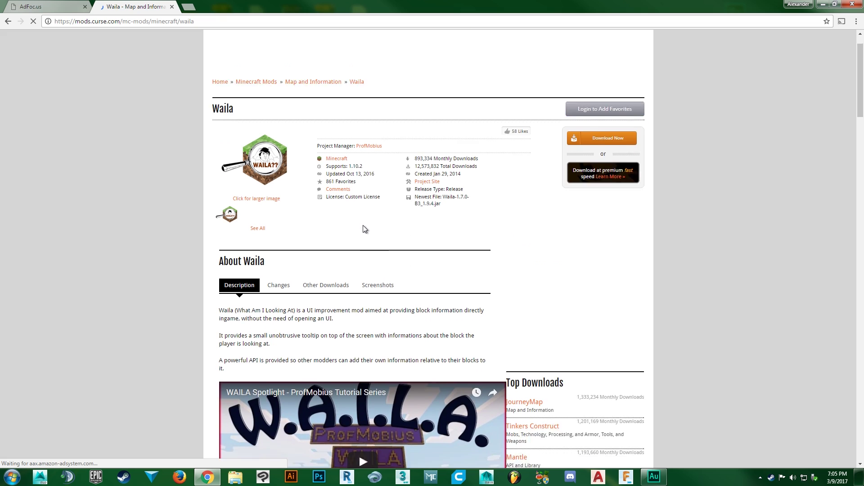
Step: Download Waila-1.7.0-B3_1.9.4.jar from Other Downloads and keep it past Chrome's warning
scroll(356, 220, "down", 2)
scroll(346, 222, "down", 3)
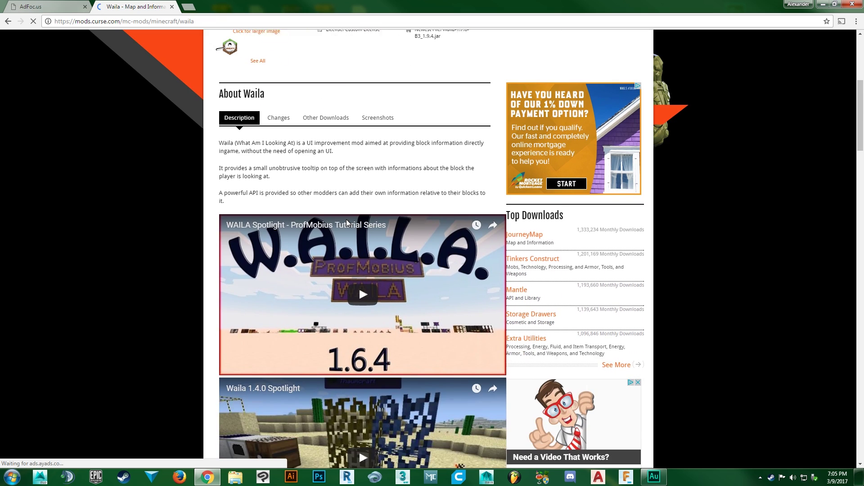
scroll(342, 210, "up", 2)
left_click(339, 203)
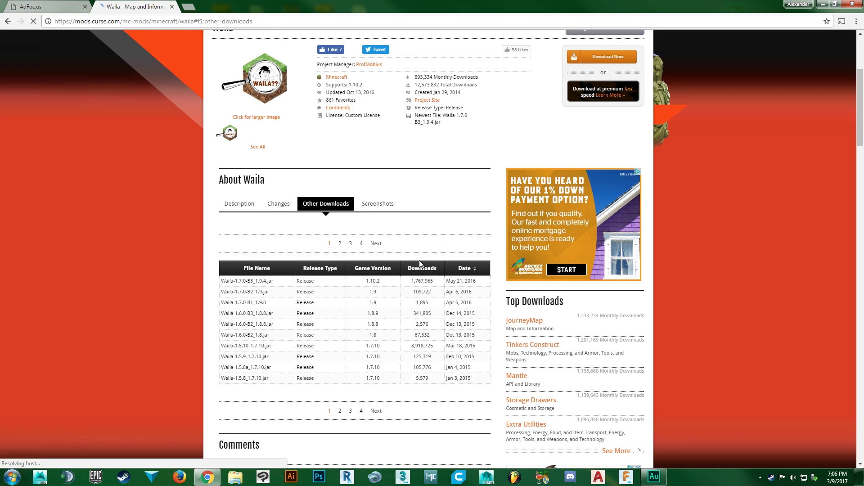
scroll(396, 239, "down", 3)
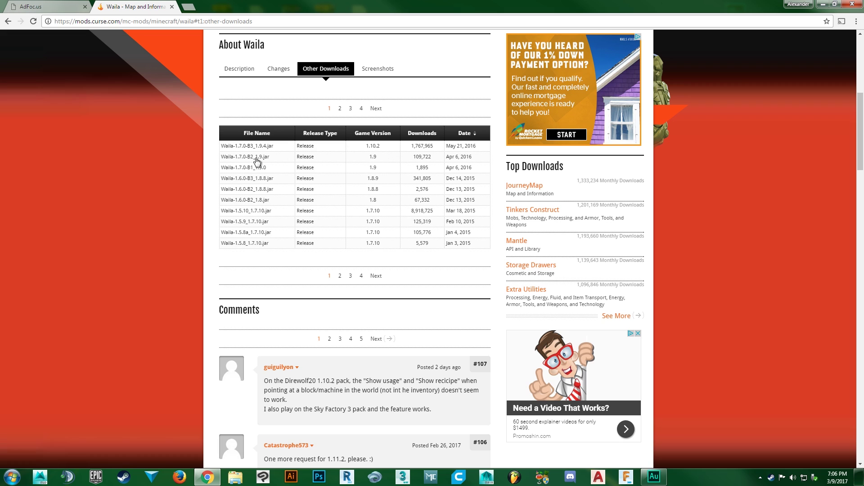
left_click(246, 148)
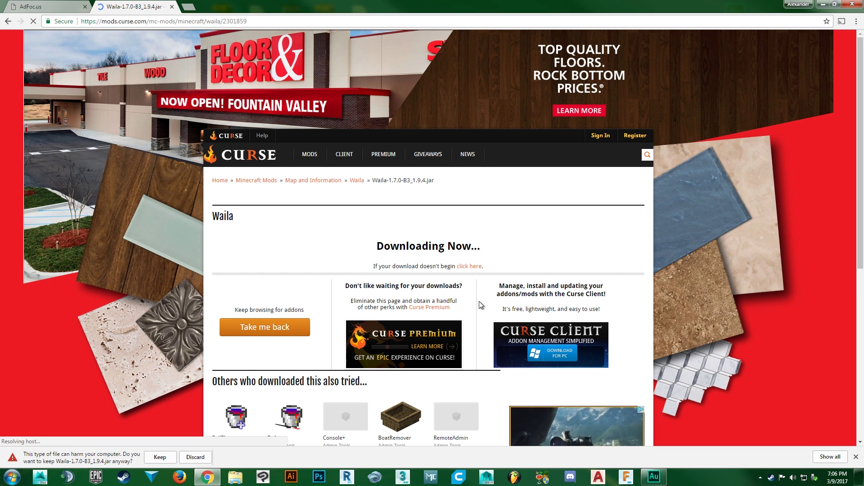
scroll(477, 299, "down", 4)
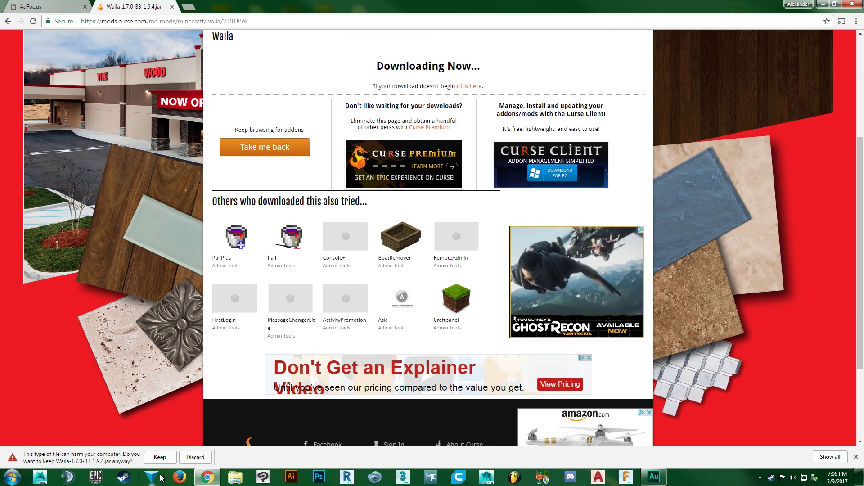
left_click(161, 457)
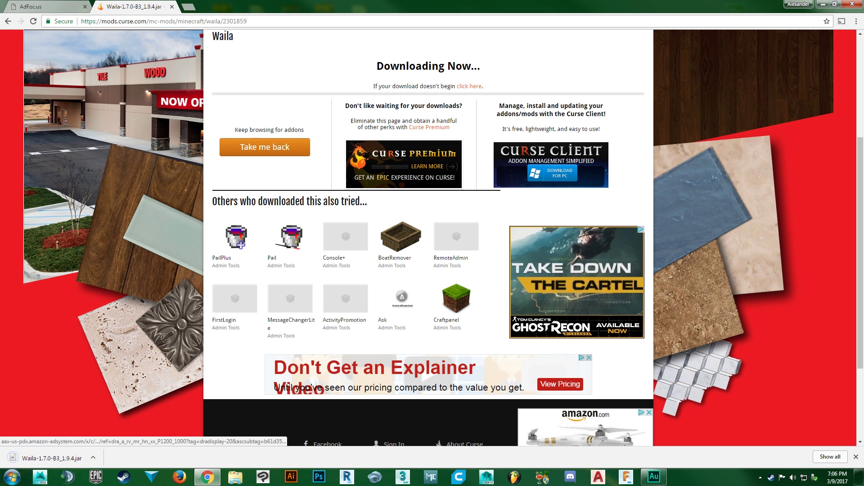
Step: Open File Explorer and browse via %appdata% to the .minecraft\mods folder
left_click(230, 479)
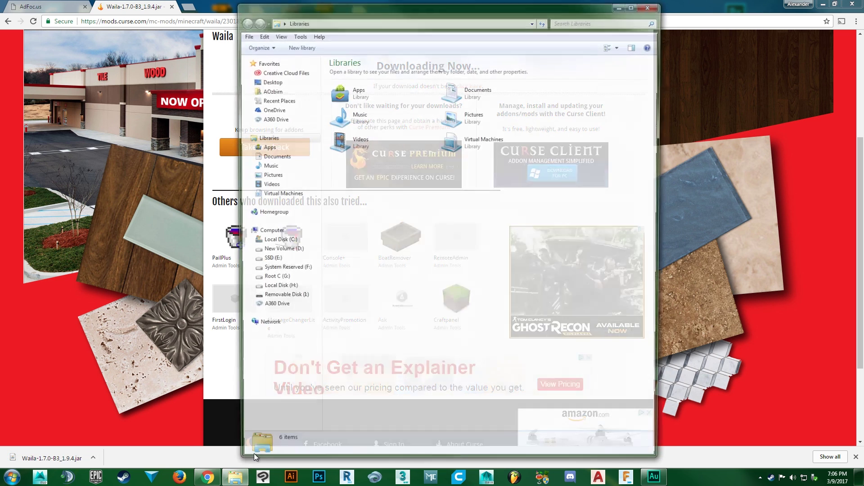
mouse_move(384, 8)
left_mouse_down()
mouse_move(458, 46)
mouse_move(402, 248)
mouse_move(389, 3)
left_mouse_up()
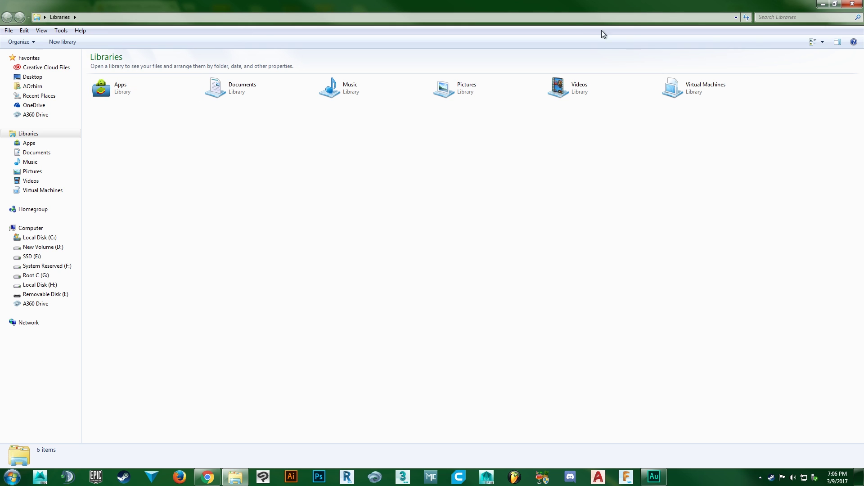
mouse_move(602, 5)
left_mouse_down()
mouse_move(541, 68)
mouse_move(540, 54)
left_mouse_up()
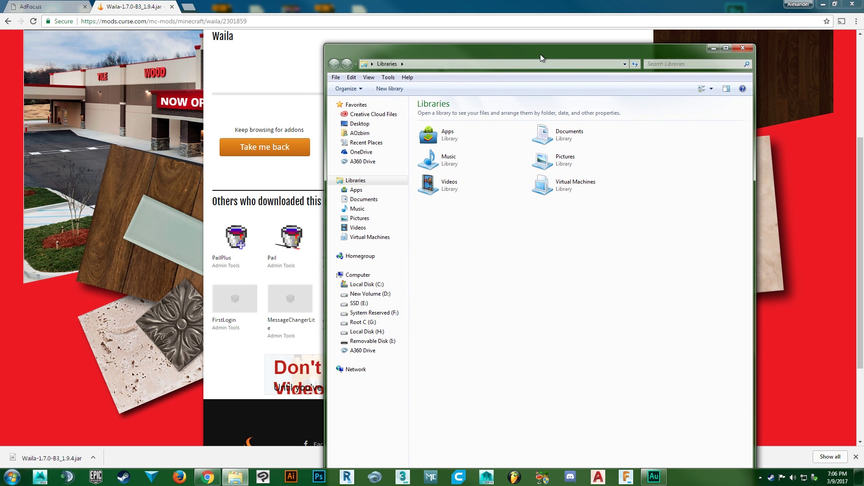
key("super")
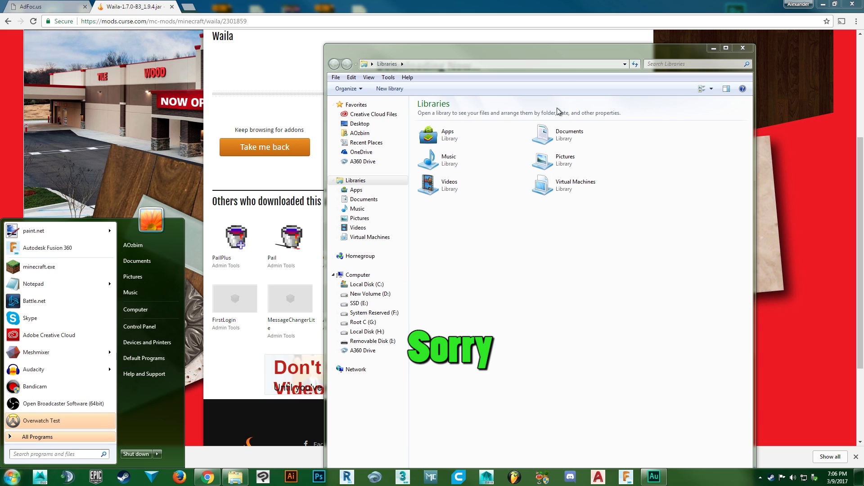
left_click_drag(536, 53, 481, 7)
key("alt+d")
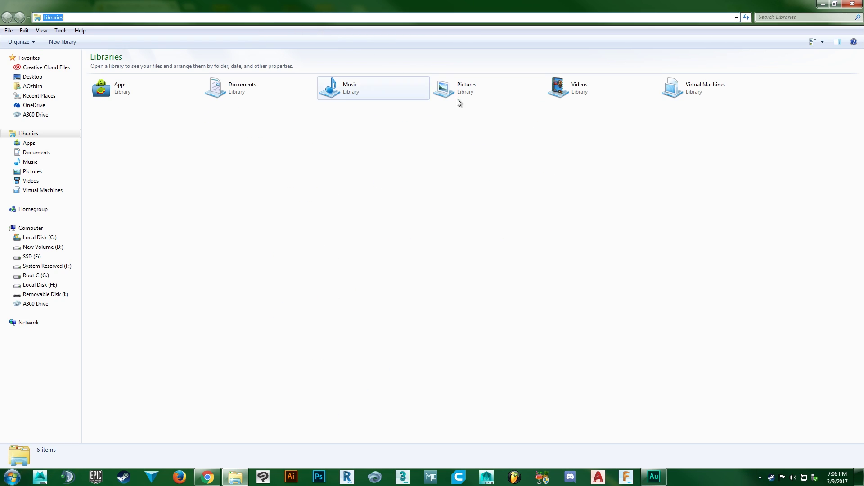
type("%appdata")
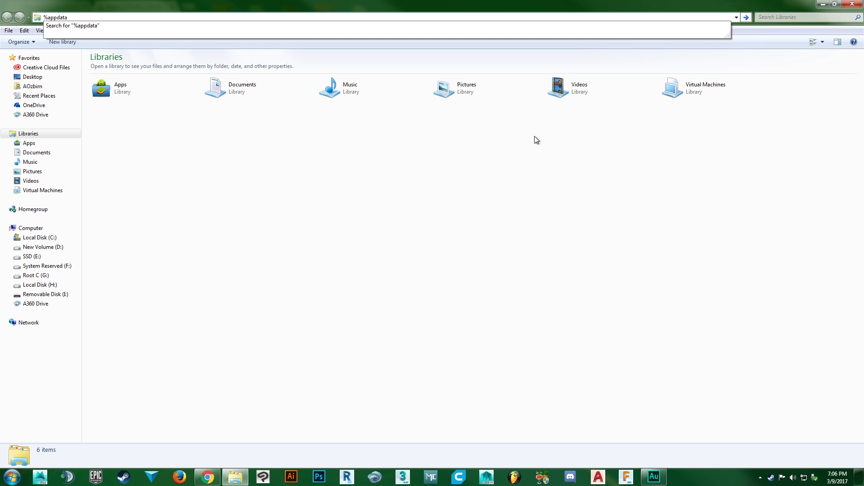
type("%")
key("Return")
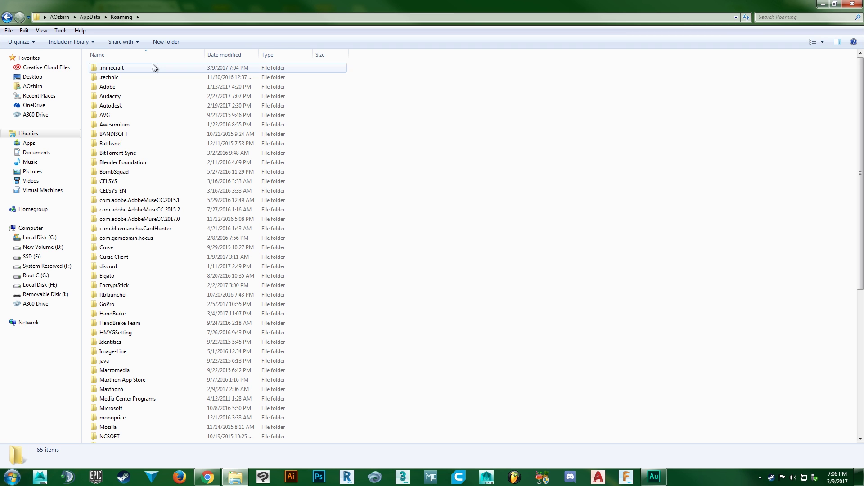
double_click(129, 68)
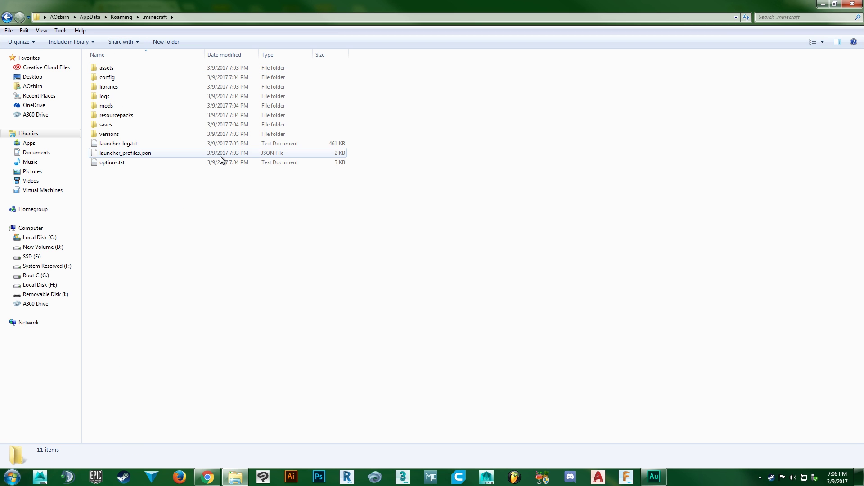
double_click(104, 107)
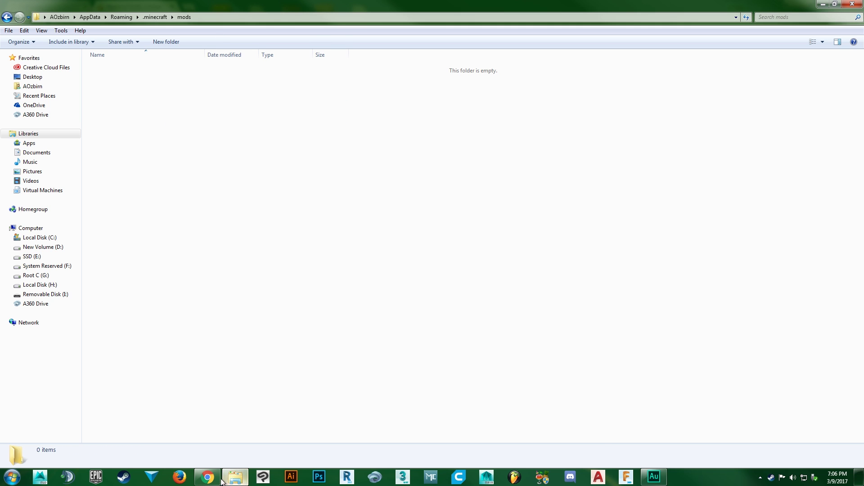
Step: Drag Waila-1.7.0-B3_1.9.4.jar from Chrome's downloads into mods, then start the Minecraft Launcher
left_click(208, 477)
mouse_move(341, 5)
left_mouse_down()
mouse_move(619, 26)
mouse_move(620, 8)
left_mouse_up()
left_click_drag(457, 355, 265, 222)
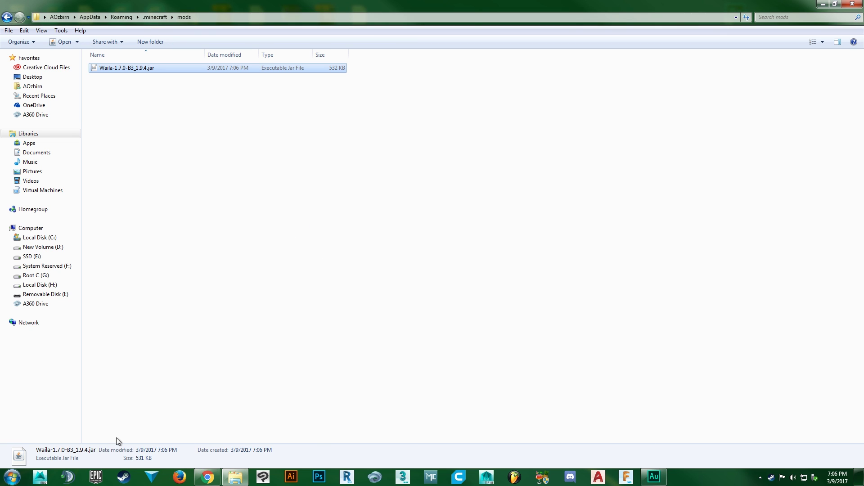
left_click_drag(643, 5, 676, 112)
left_click(19, 347)
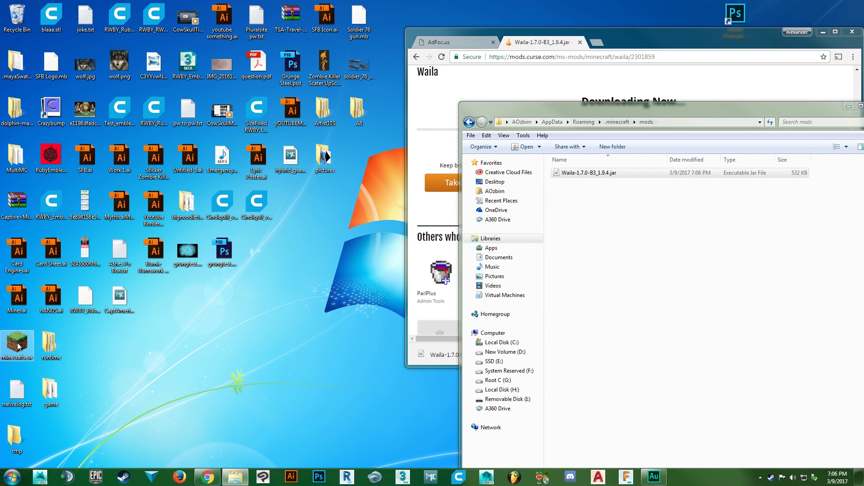
double_click(19, 346)
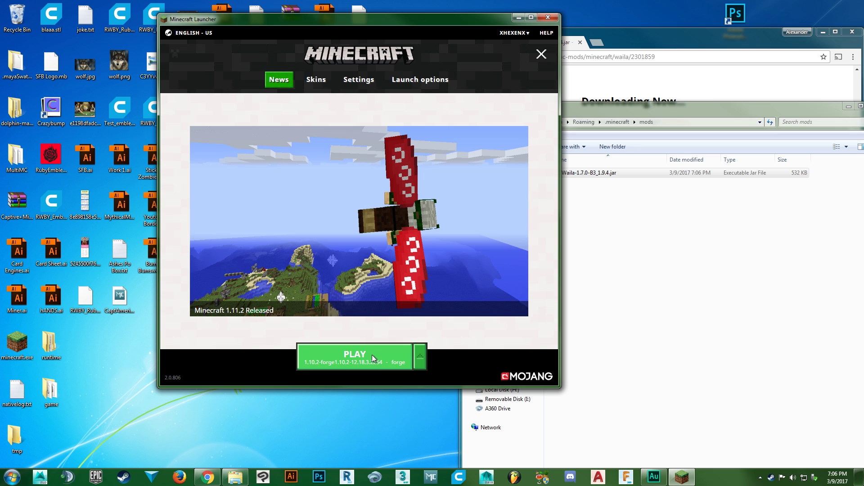
Step: Launch Forge 1.10.2 and verify Waila 1.7.0-B3 appears in the Mods list
left_click(372, 355)
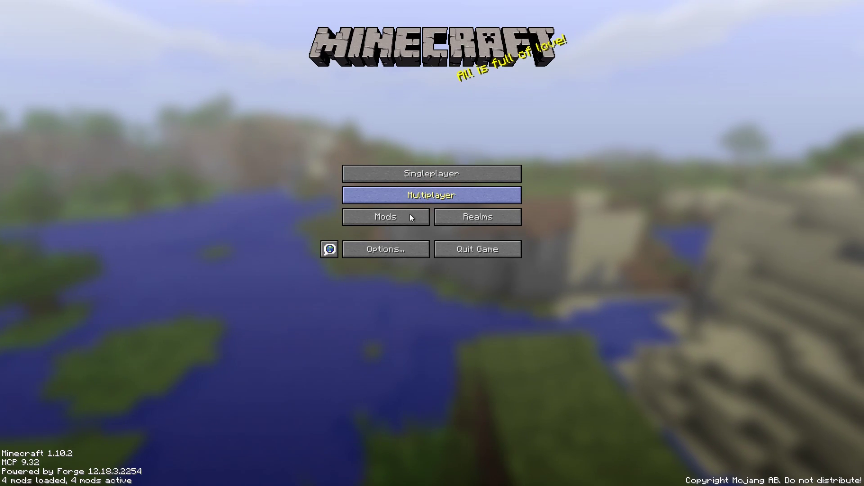
left_click(407, 218)
left_click(38, 270)
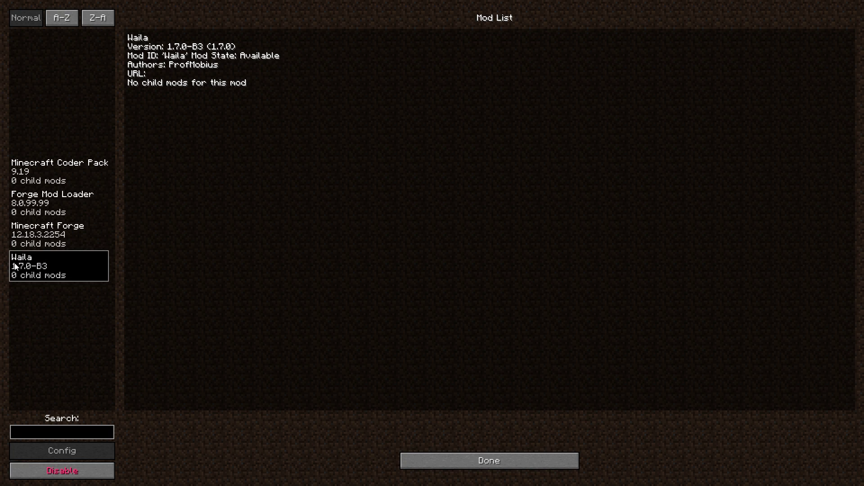
left_click(473, 462)
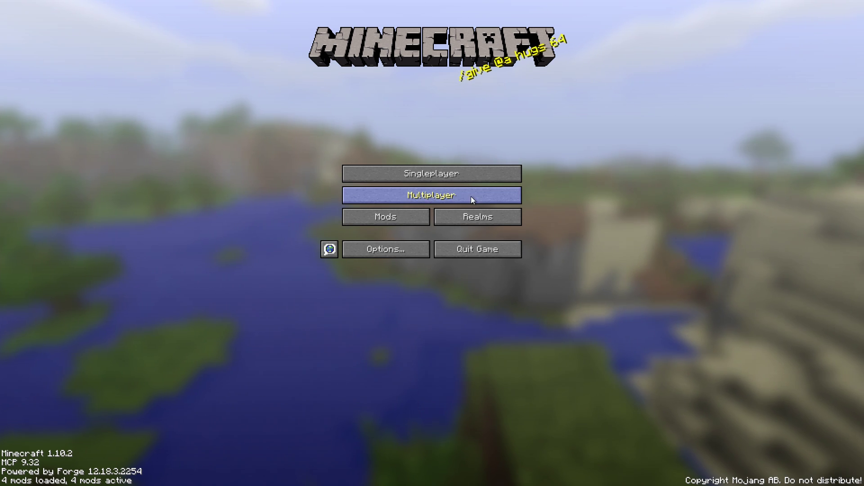
left_click(461, 175)
Step: Generate a new world and aim at a spruce trunk and grass to show Waila's tooltip
left_click(491, 448)
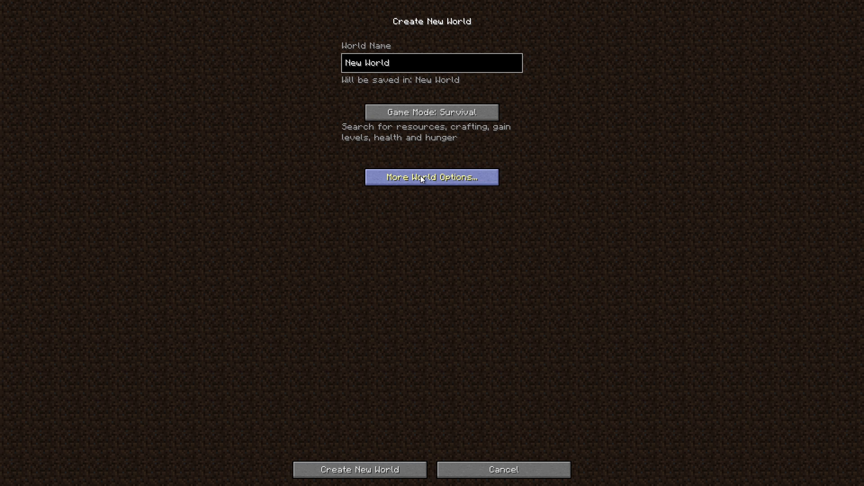
left_click(360, 470)
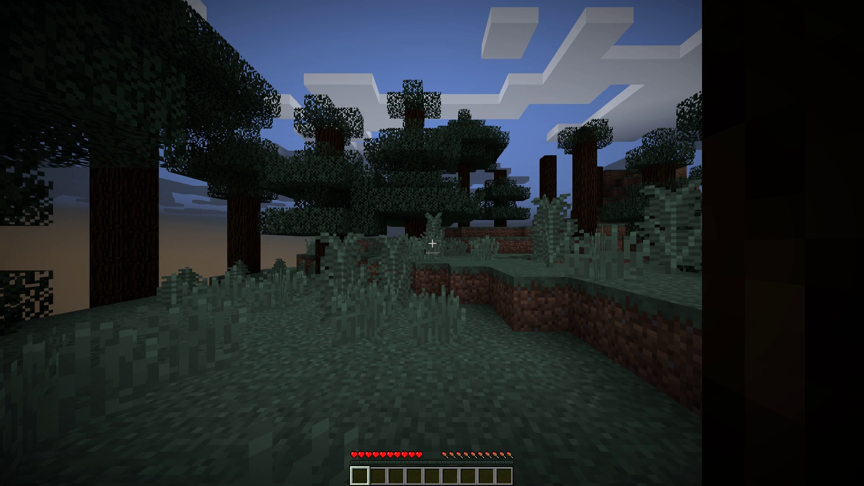
key("w")
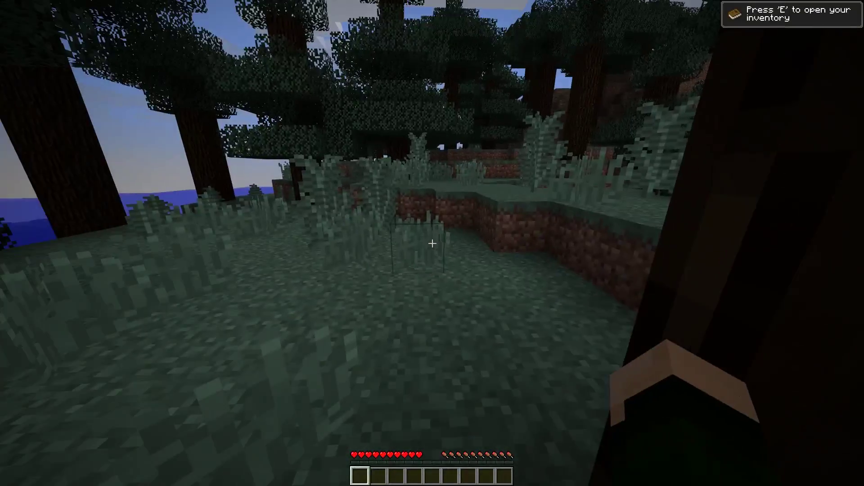
key("s")
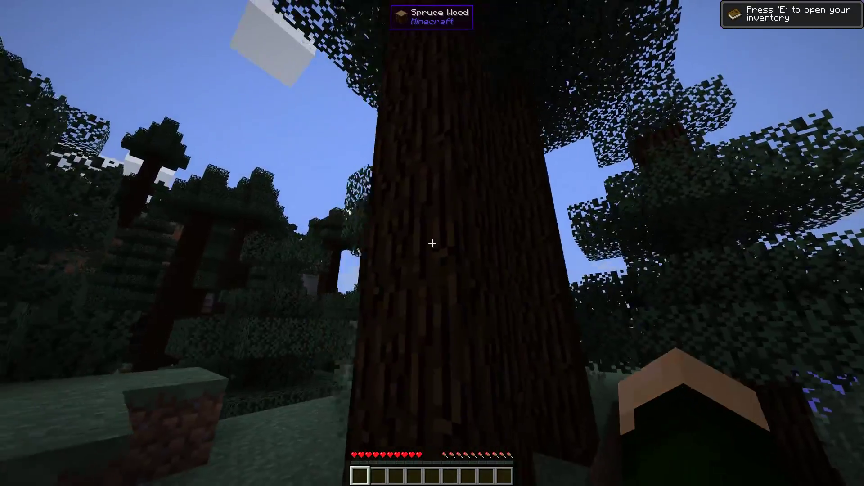
key("s")
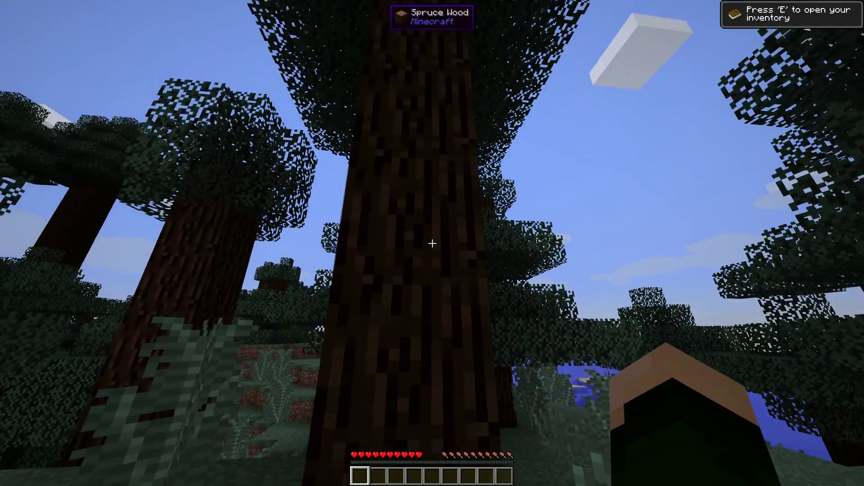
key("s")
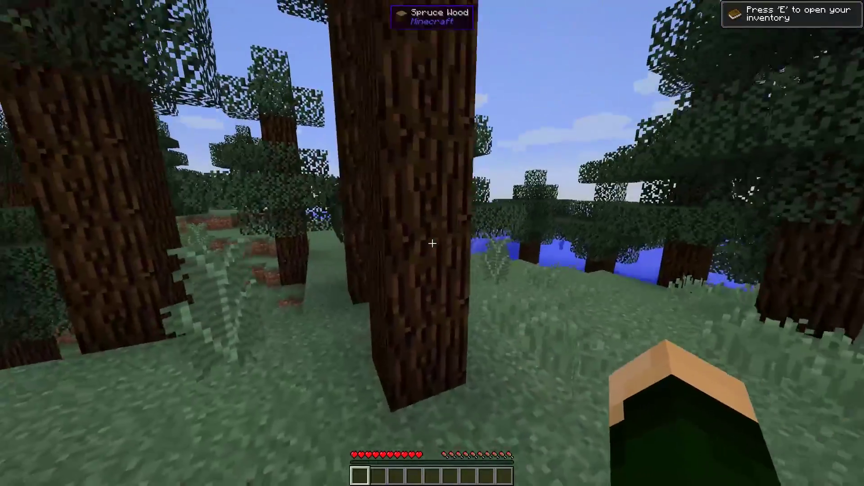
key("w")
key("s")
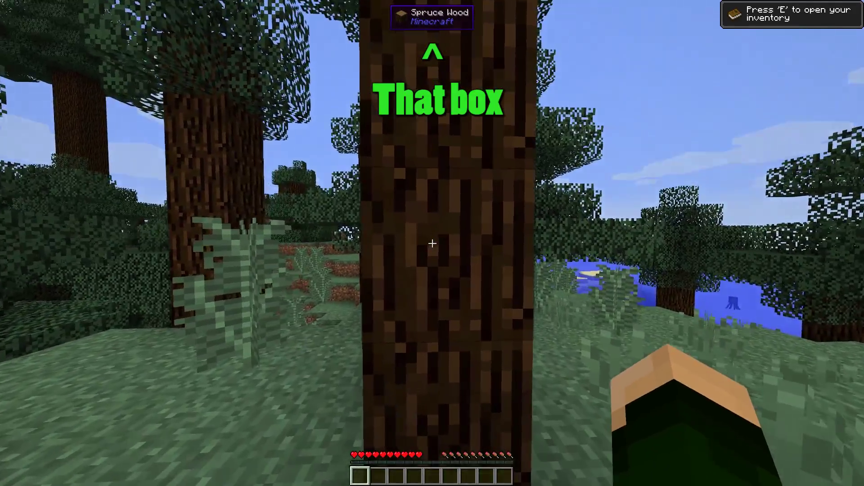
Step: Walk across the clearing onto the grass plateau and break a grass plant for seeds
key("e")
key("e")
key("w")
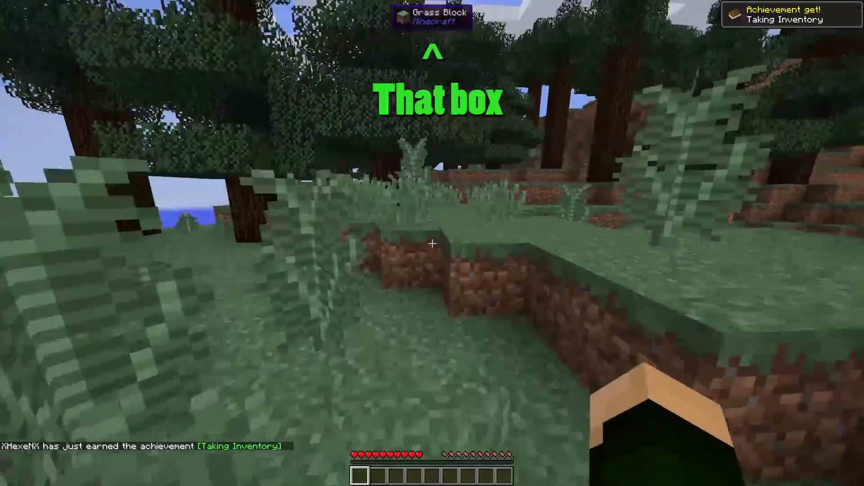
key("w")
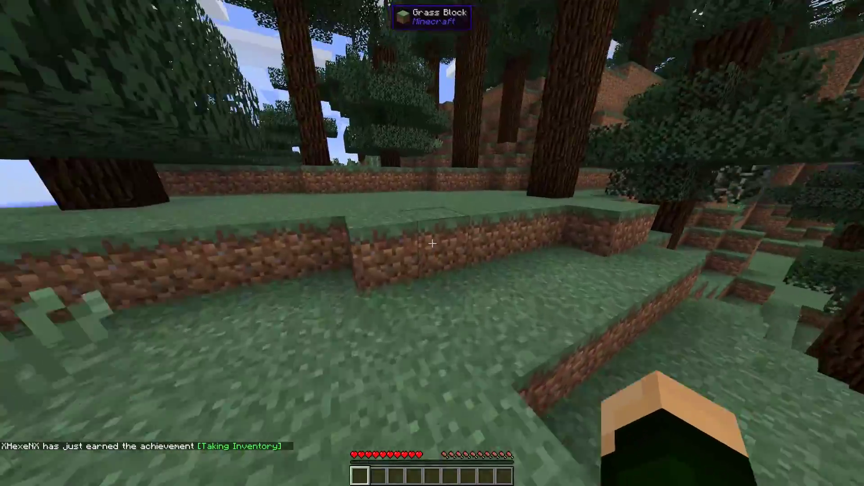
key("w")
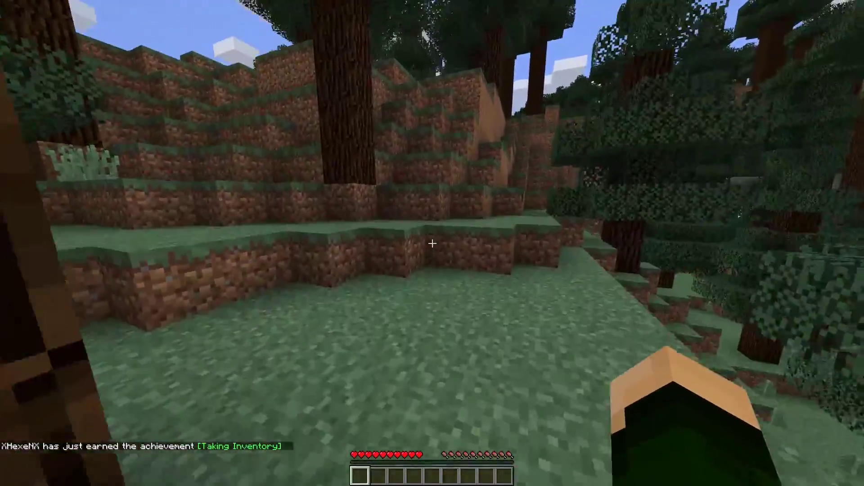
key("w")
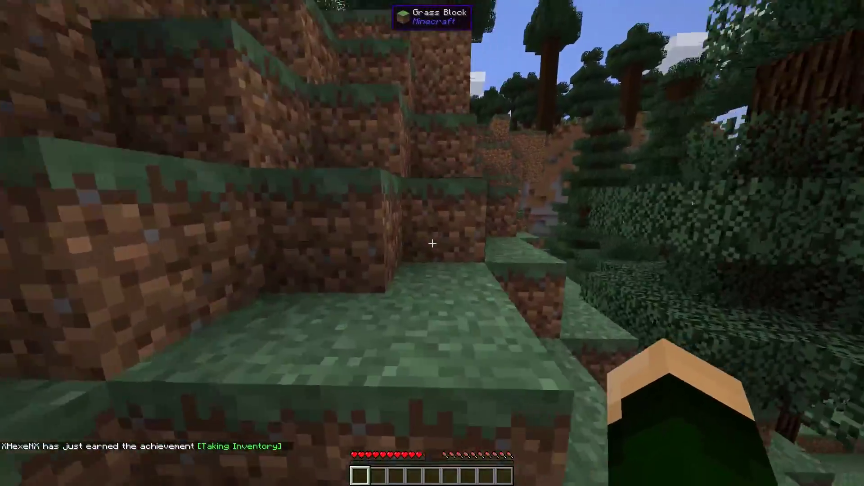
key("space")
key("w")
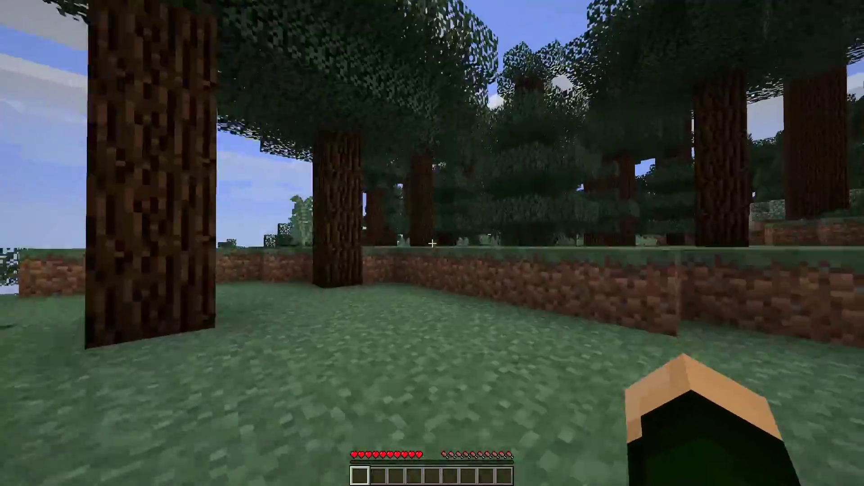
key("w")
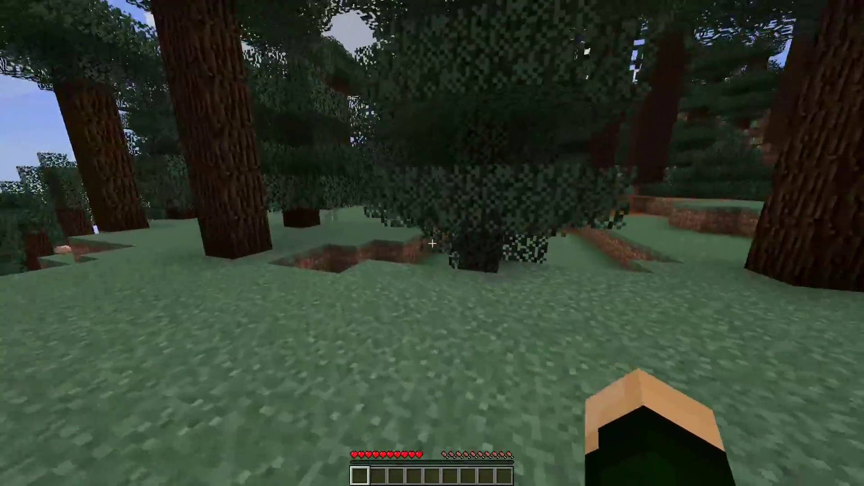
key("w")
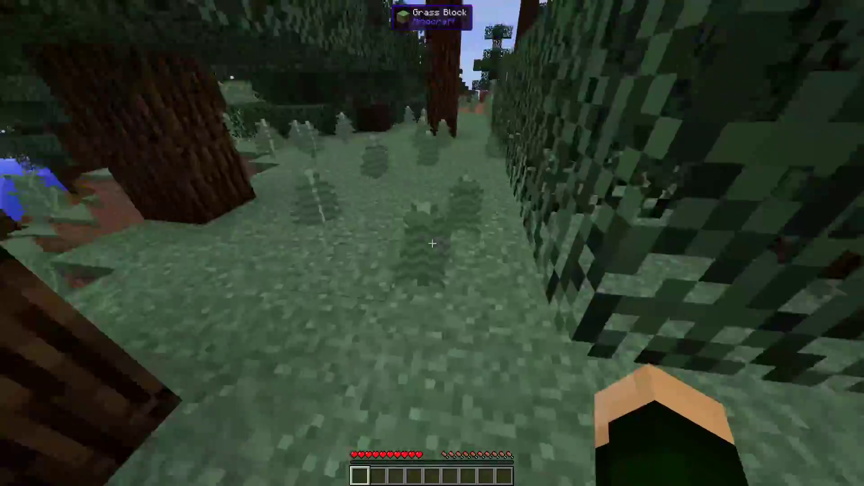
left_click(432, 243)
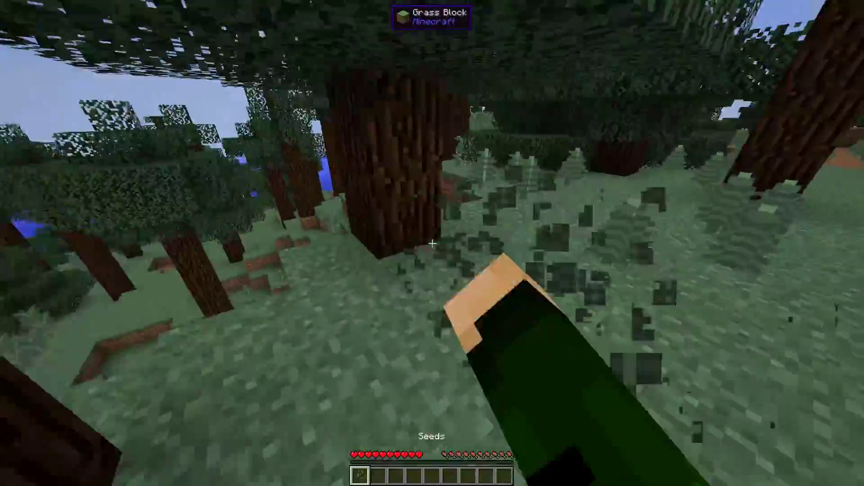